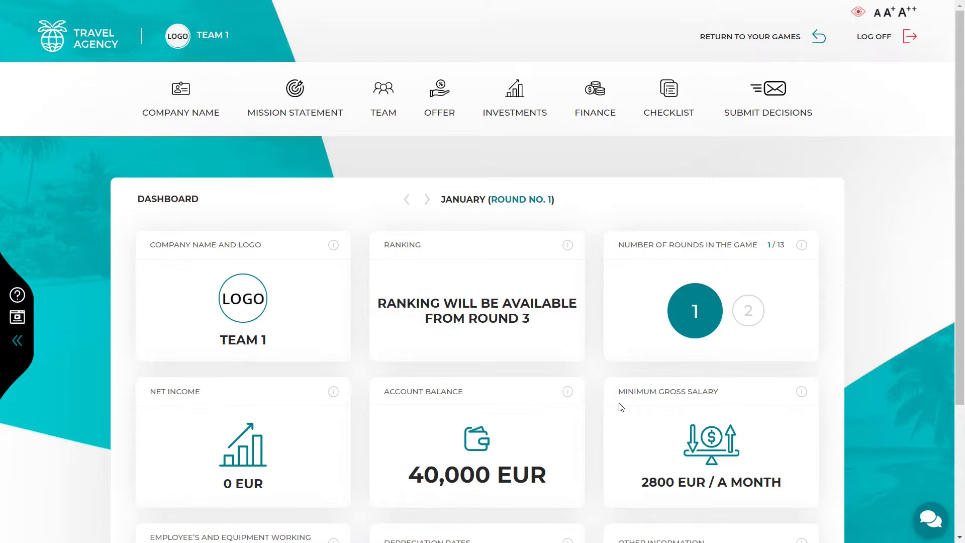
Step: Look over the round 1 dashboard and read the explanation of the company name and logo tile
scroll(621, 407, "down", 3)
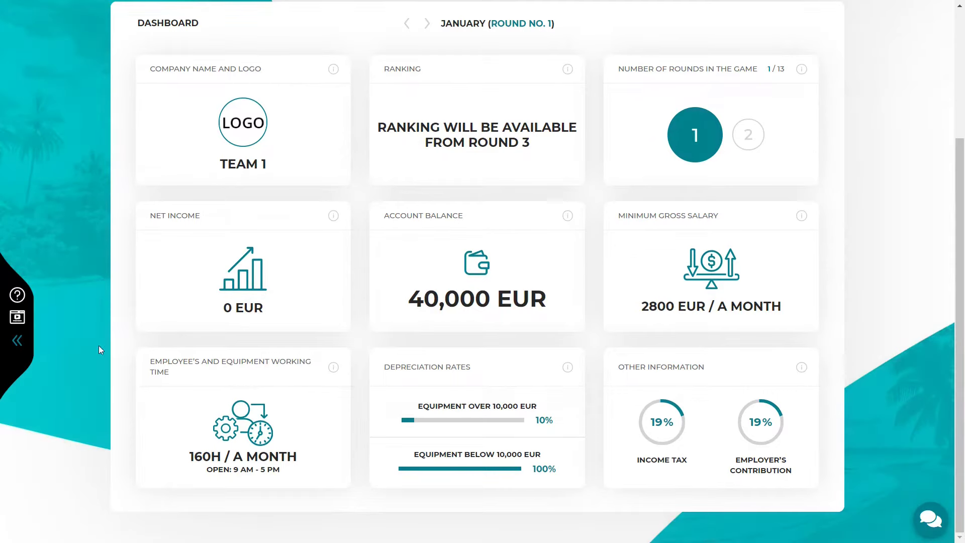
scroll(75, 294, "up", 4)
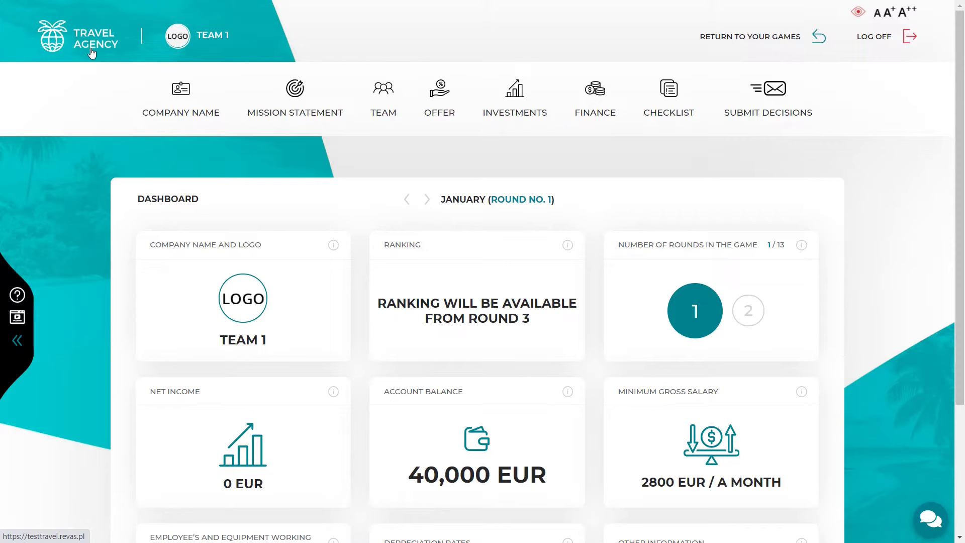
left_click(334, 246)
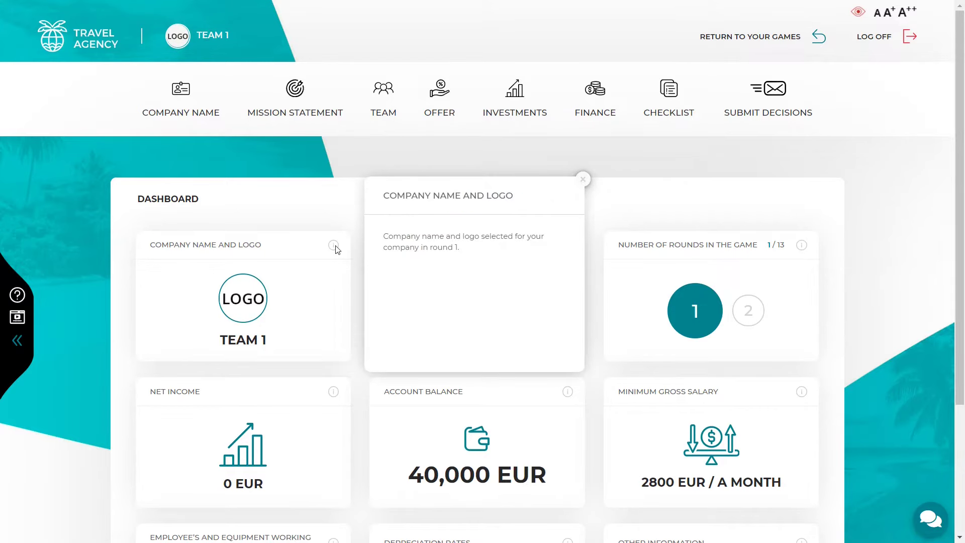
left_click(583, 179)
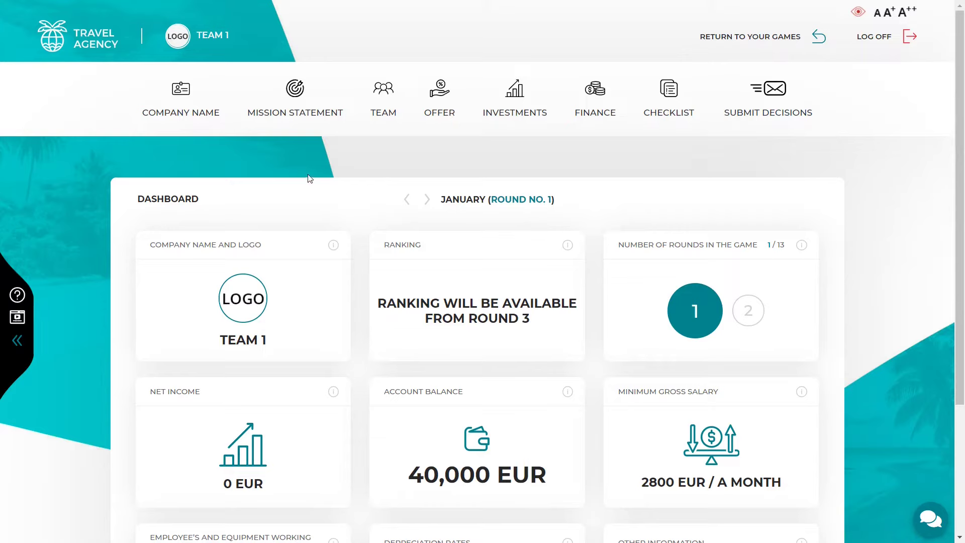
Step: Set the company name to ABC with the sunglasses smiley image as its logo, and save
left_click(187, 115)
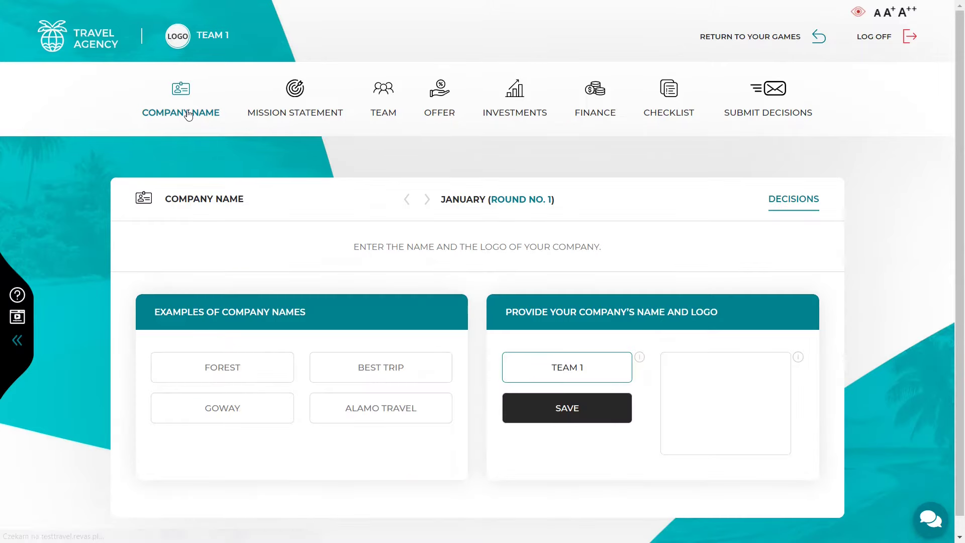
left_click(609, 370)
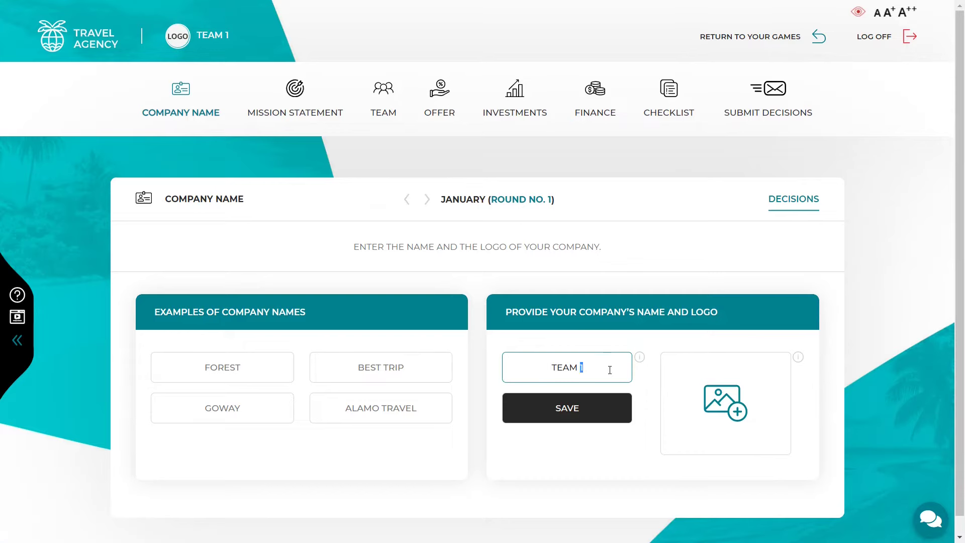
key("ctrl+a")
type("ABC")
left_click(748, 411)
double_click(299, 203)
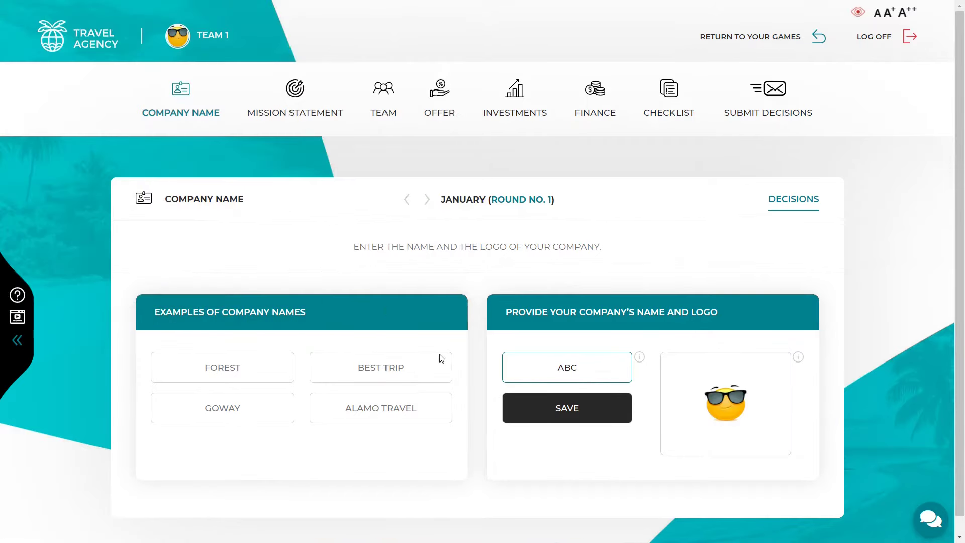
left_click(575, 411)
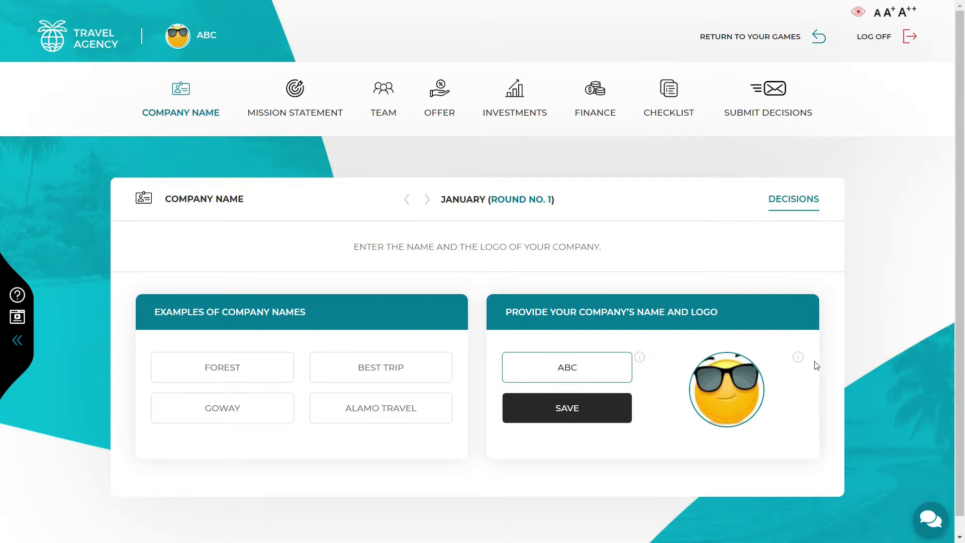
Step: Enter "abc" as the company's mission statement and save it
left_click(282, 100)
scroll(454, 387, "down", 1)
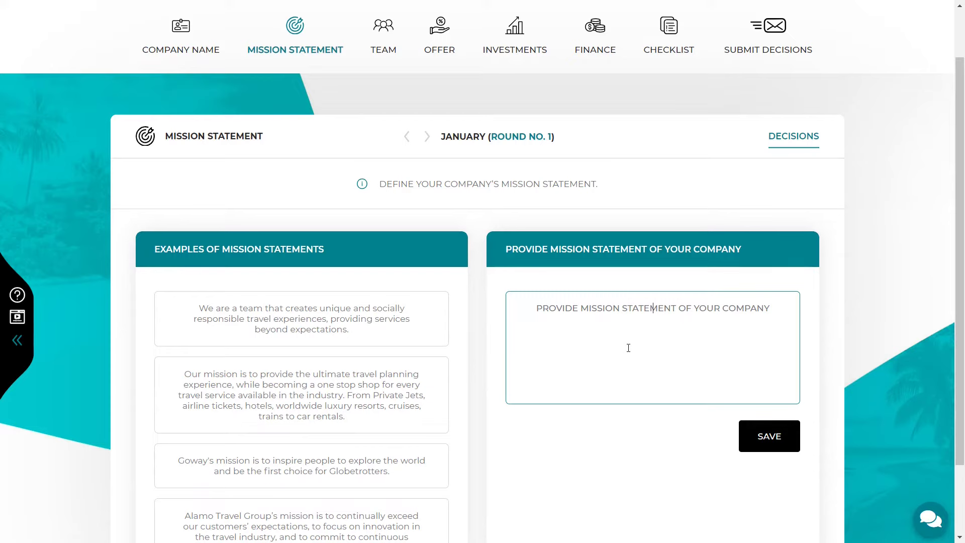
type("abc")
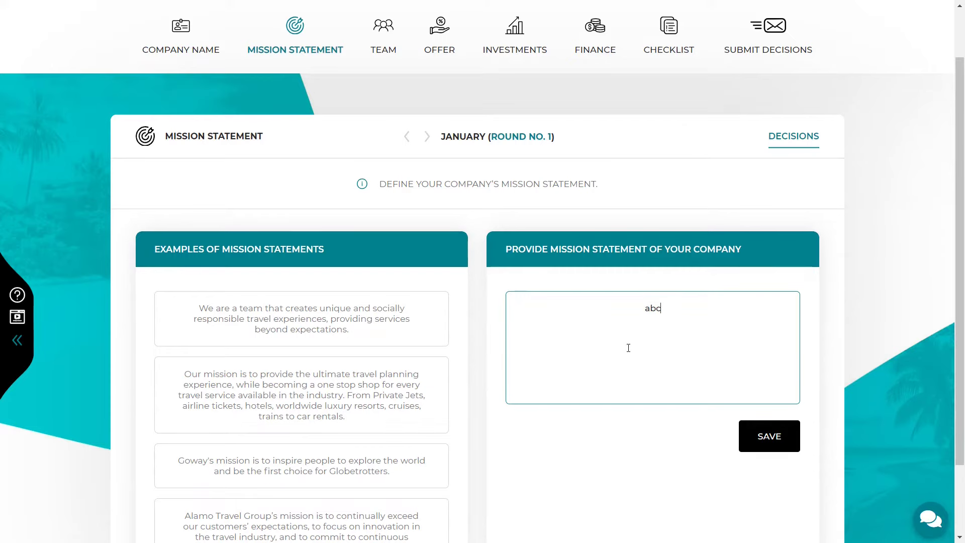
left_click(774, 435)
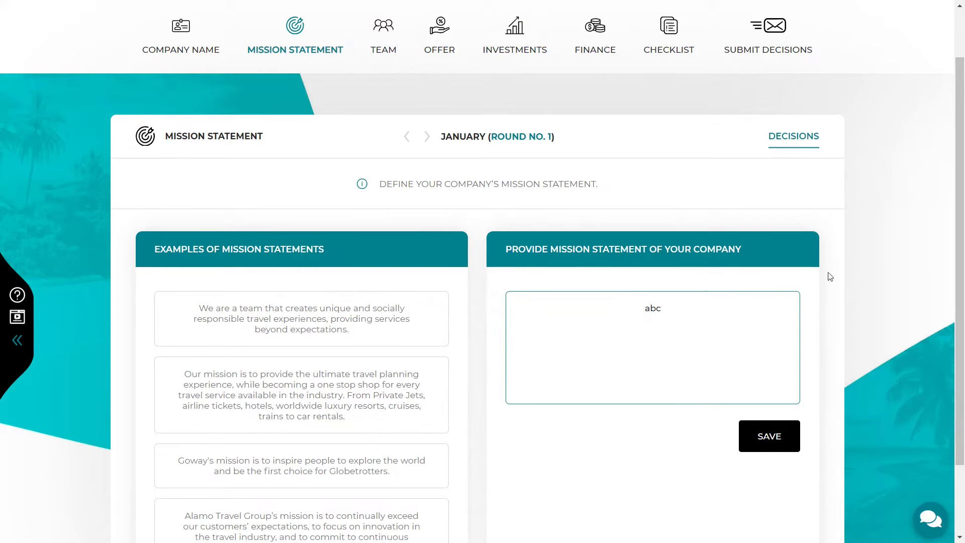
Step: Adopt the team rules on decisions by the CEO, by unanimous team and by majority vote, plus punctuality at all meetings
scroll(344, 119, "up", 2)
mouse_move(381, 113)
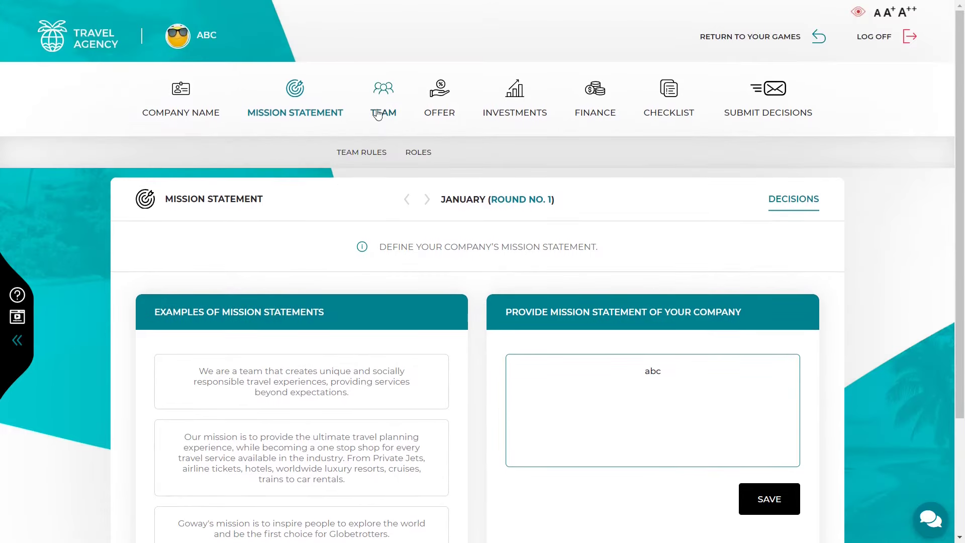
left_click(368, 156)
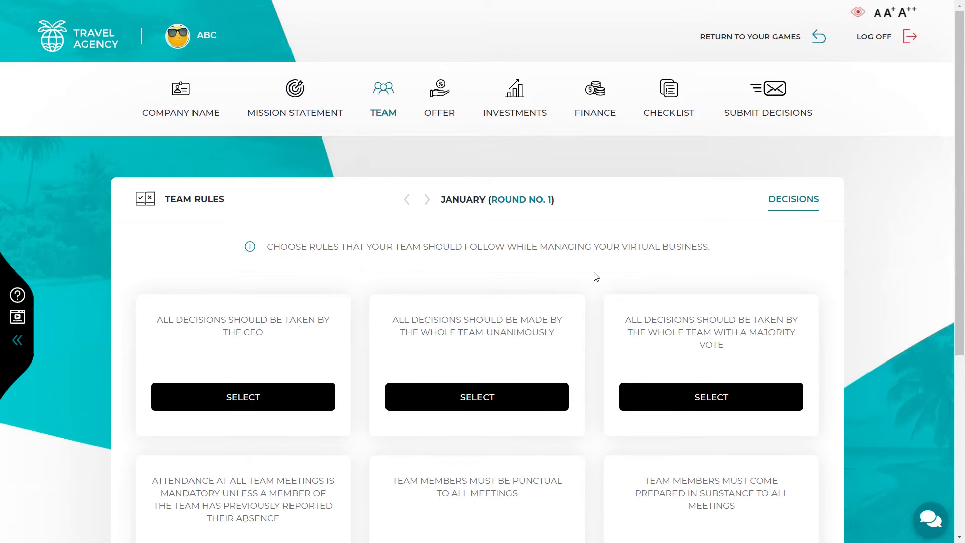
scroll(596, 276, "down", 1)
left_click(334, 338)
left_click(387, 338)
left_click(623, 334)
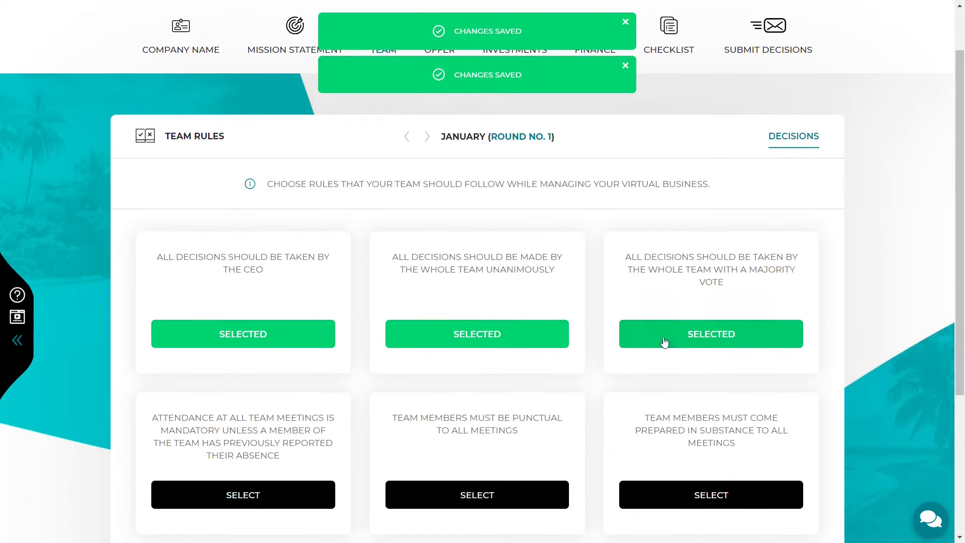
left_click(485, 491)
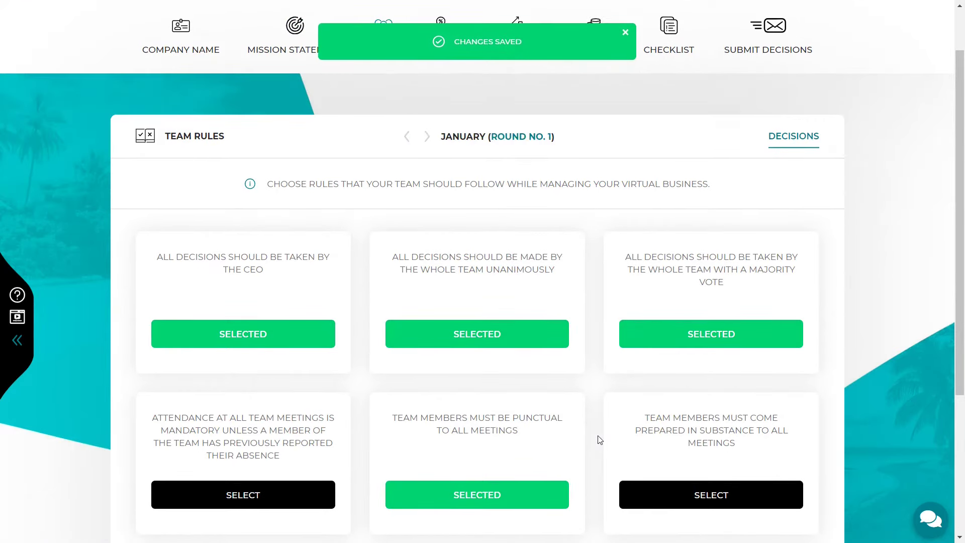
Step: Assign the Marketing Department and Financial Department roles to the team member
scroll(599, 440, "up", 1)
mouse_move(381, 123)
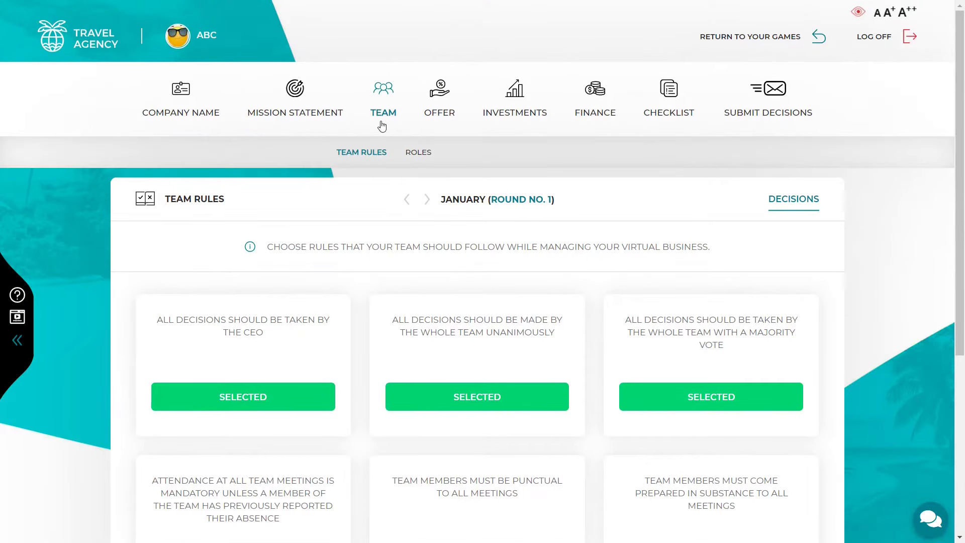
left_click(419, 155)
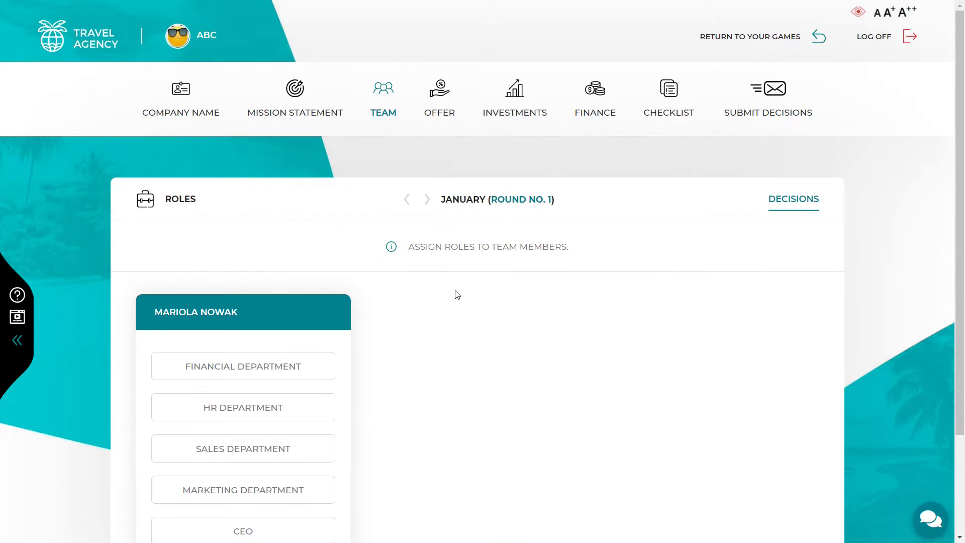
scroll(413, 356, "down", 3)
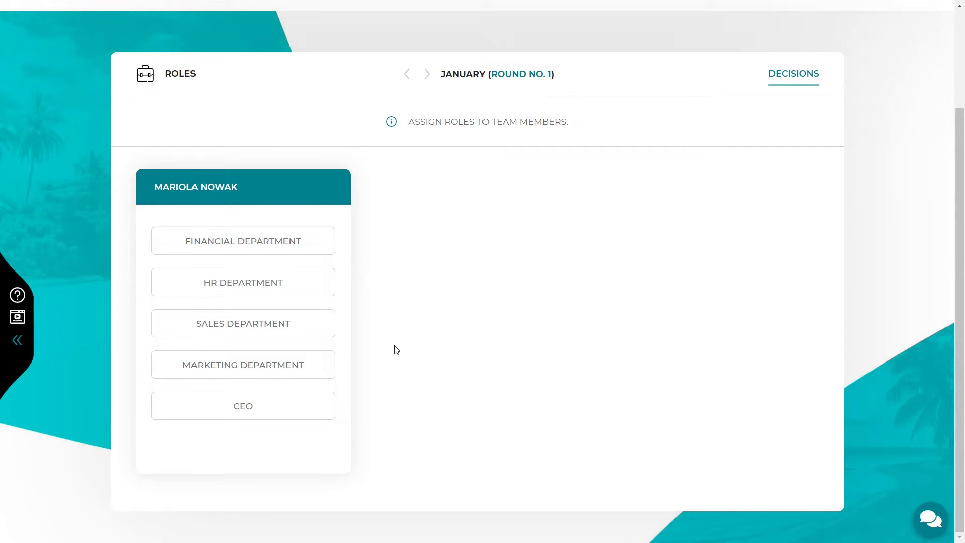
left_click(282, 368)
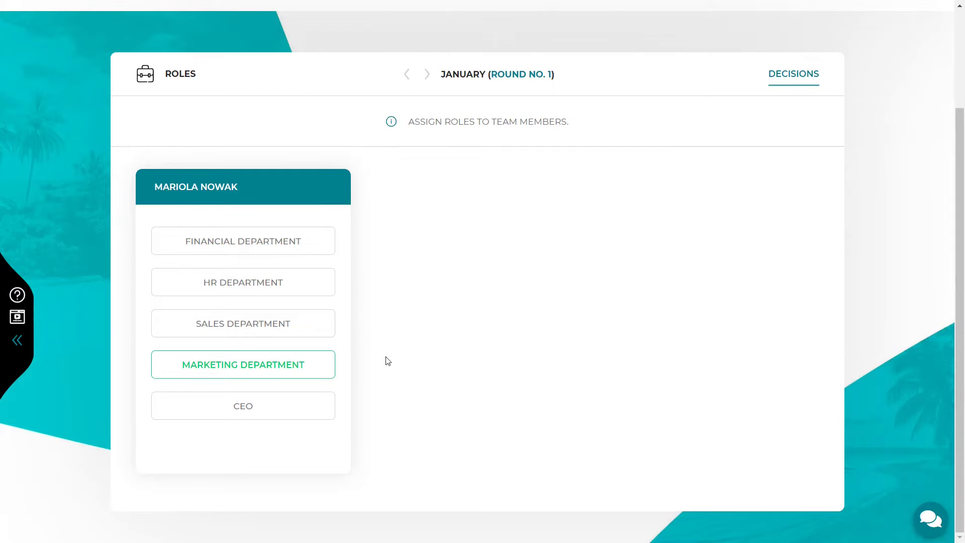
scroll(388, 360, "up", 3)
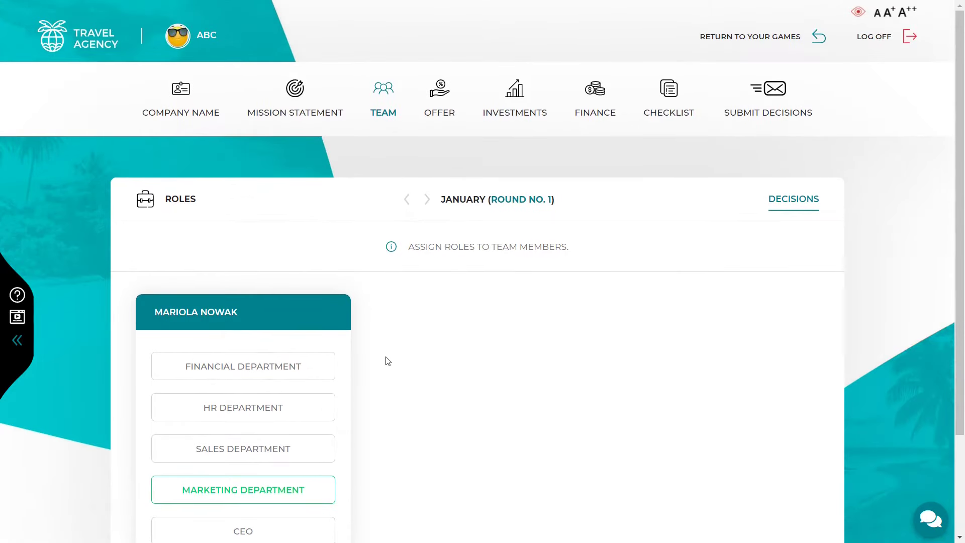
left_click(304, 367)
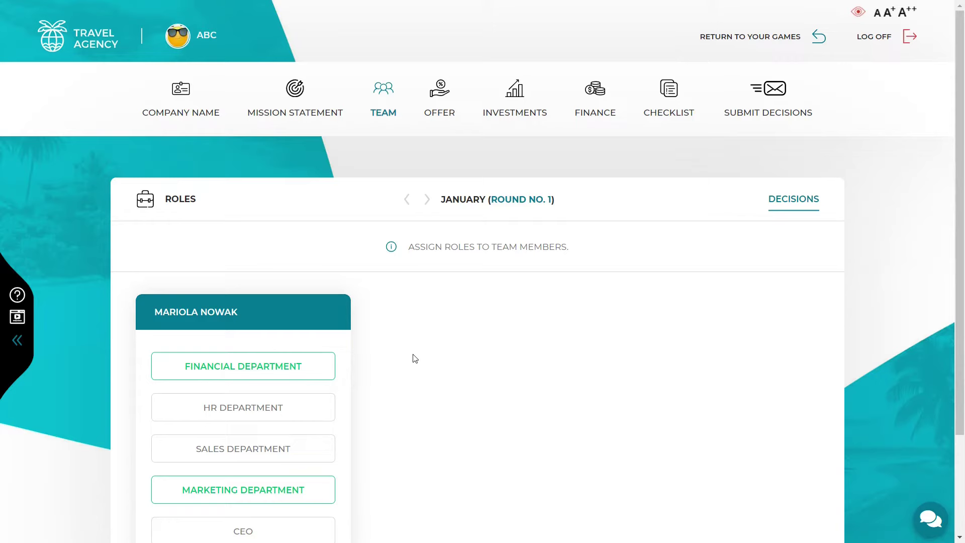
Step: Go to the service offer and examine the monthly seasonality of Adventure Holidays (7 days)
left_click(450, 103)
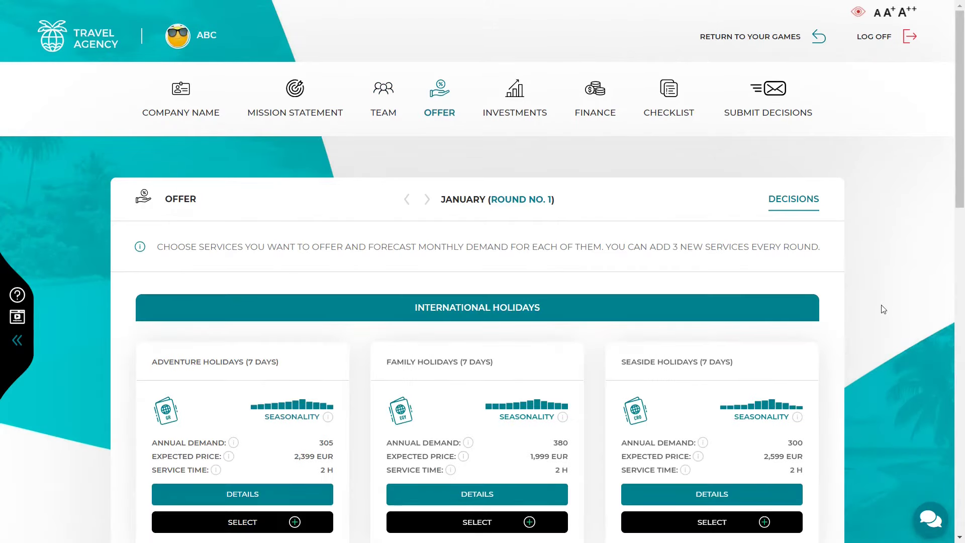
scroll(883, 309, "down", 1)
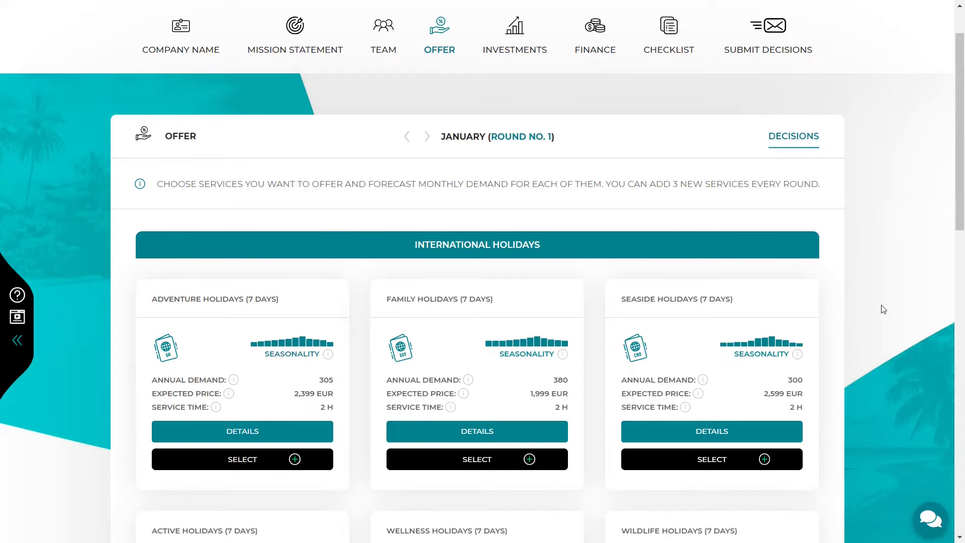
scroll(884, 309, "down", 3)
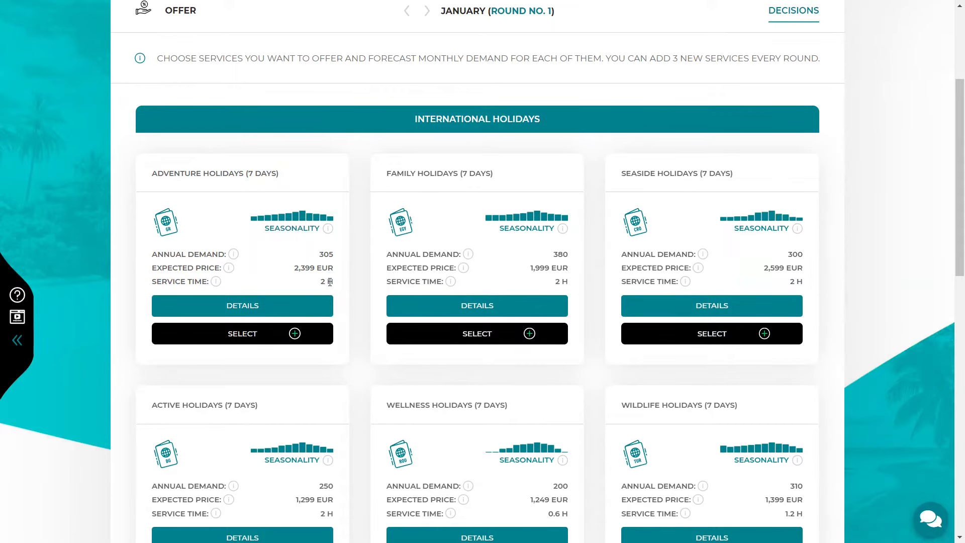
mouse_move(258, 222)
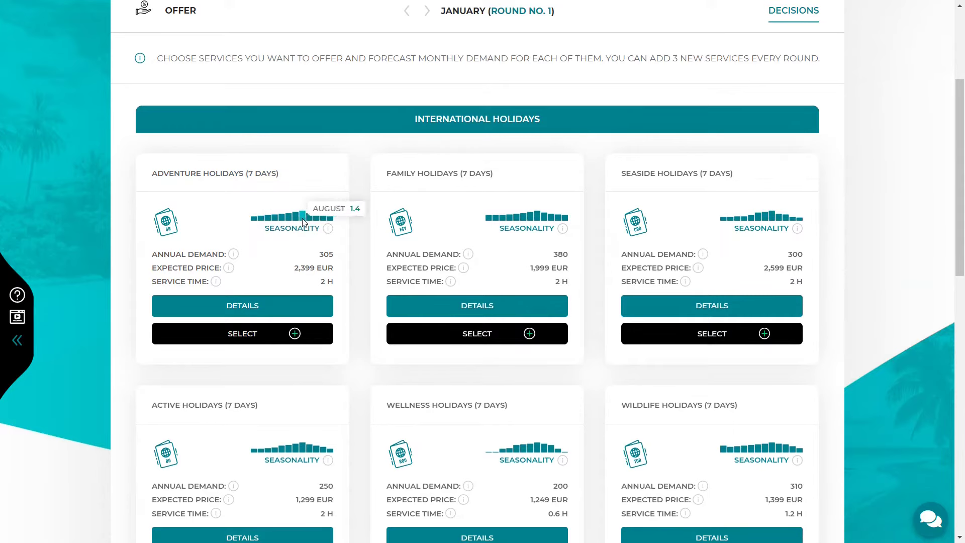
mouse_move(329, 222)
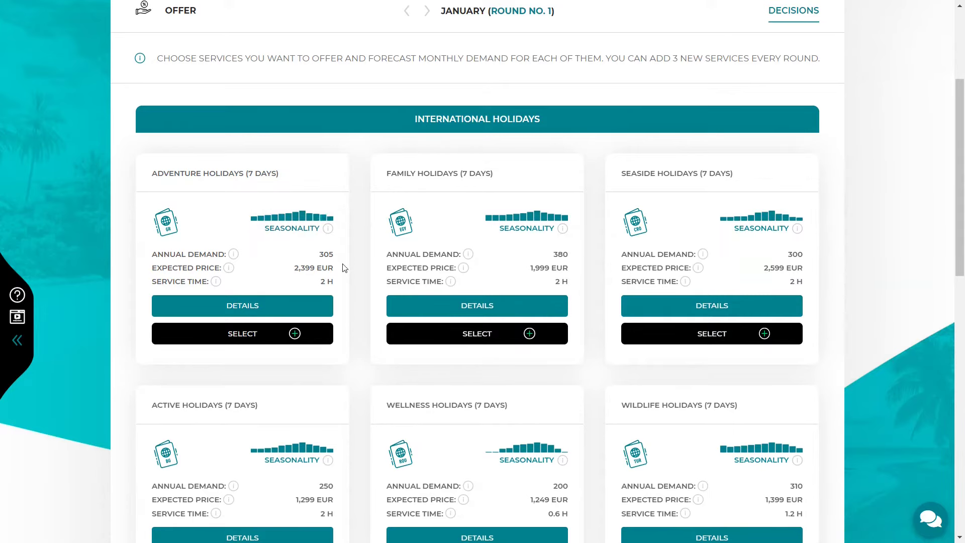
Step: Review the equipment, employee and resource requirements of the Adventure Holidays (7 days) service
left_click(330, 307)
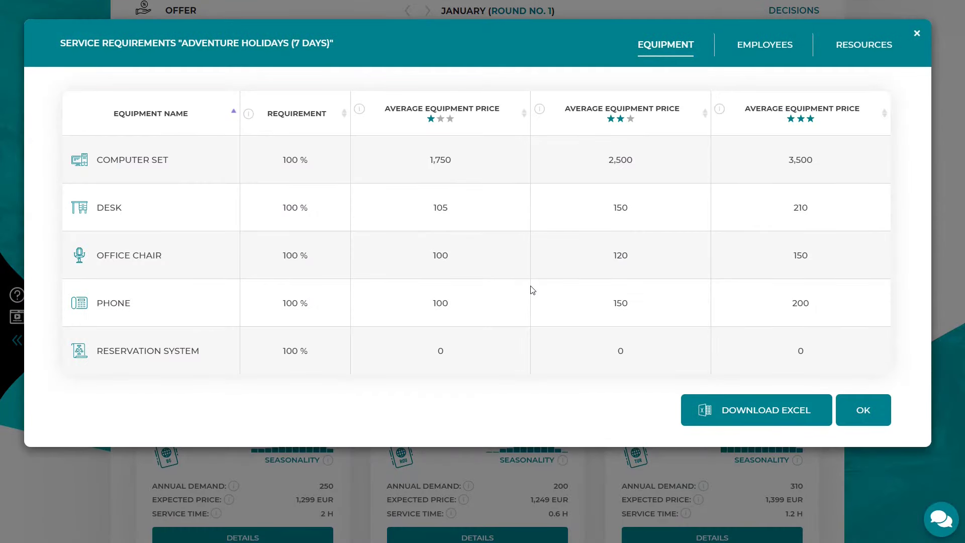
left_click(758, 53)
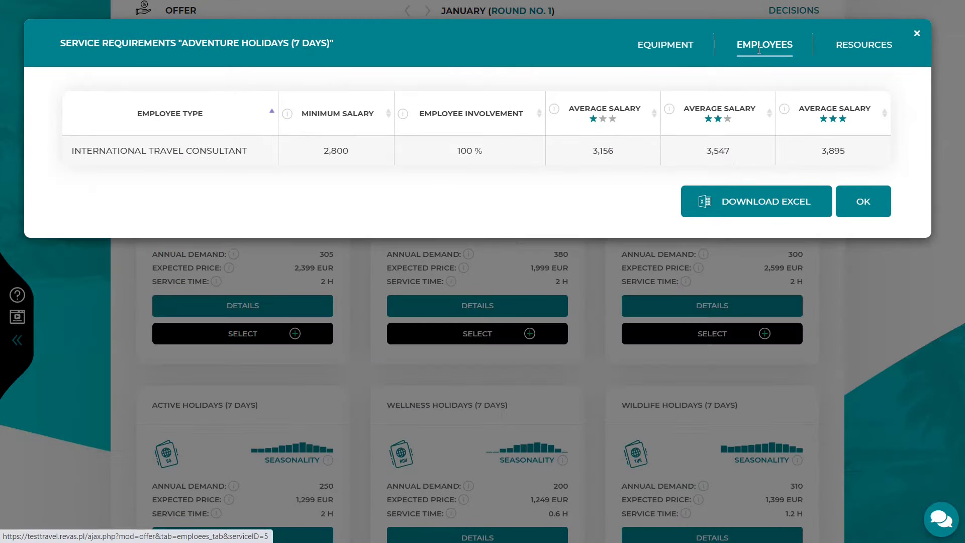
left_click(838, 50)
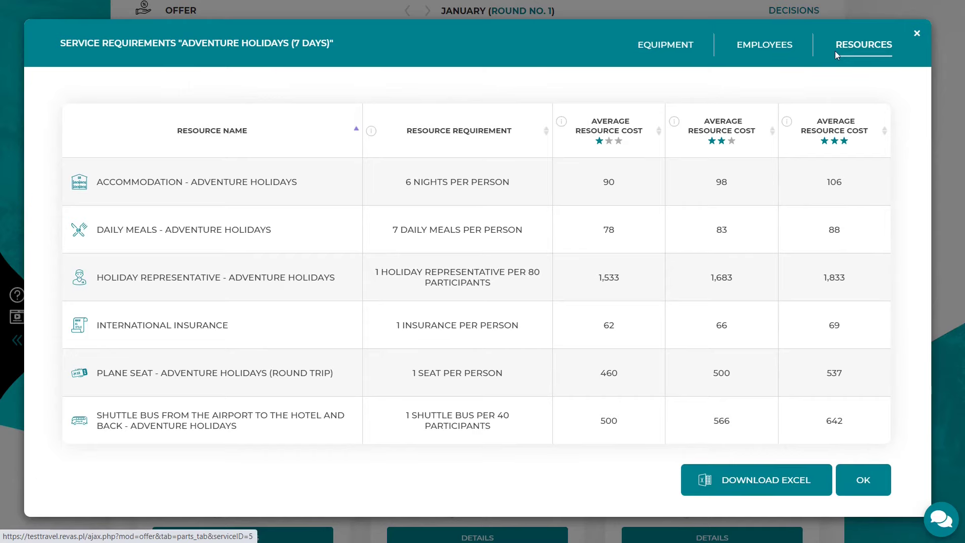
left_click(869, 485)
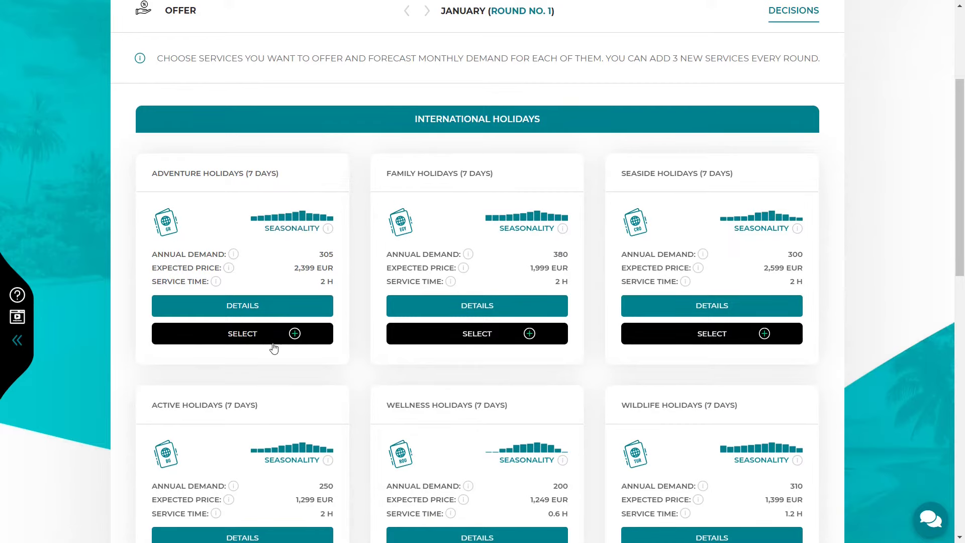
Step: Add the Seaside, Family and Adventure Holidays (7 days) services to the company's offer
scroll(274, 347, "down", 2)
scroll(274, 348, "down", 3)
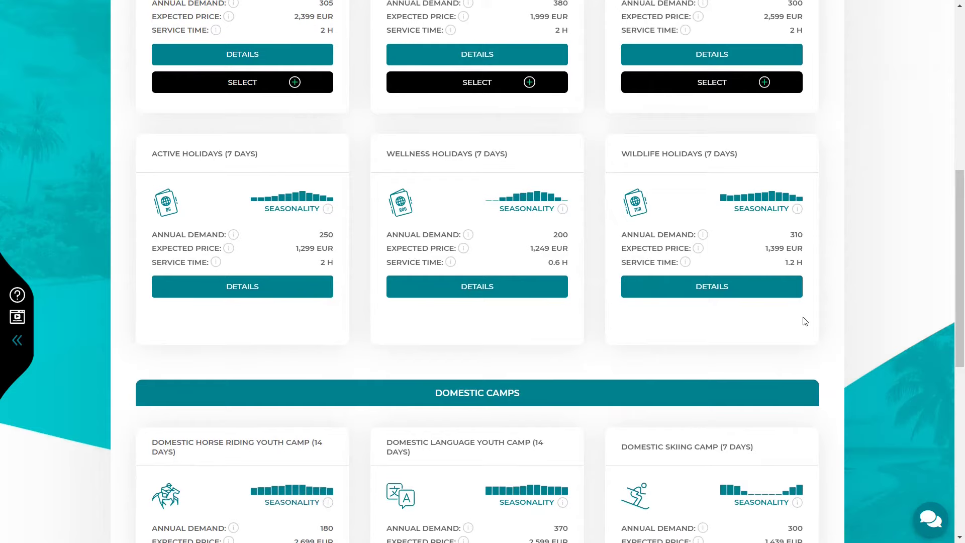
scroll(827, 319, "up", 4)
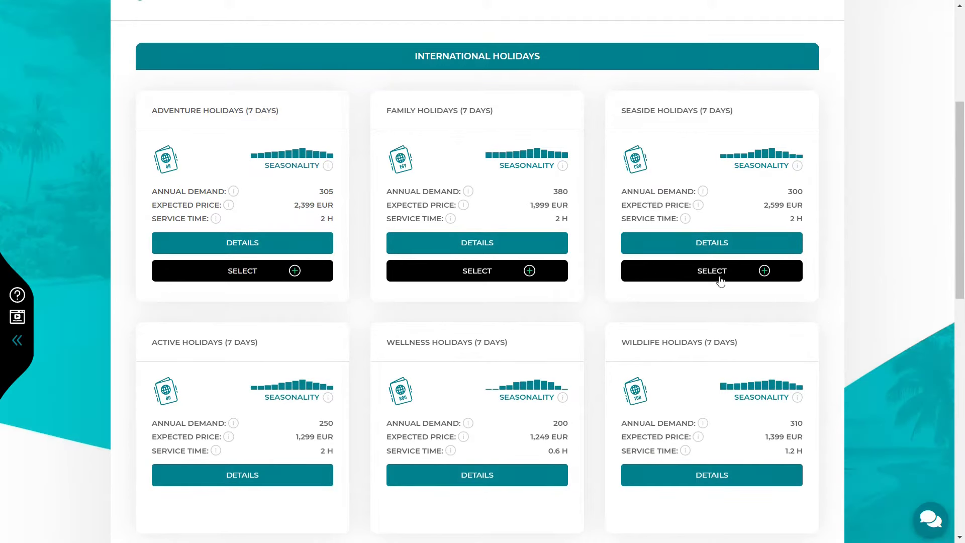
left_click(628, 273)
left_click(496, 281)
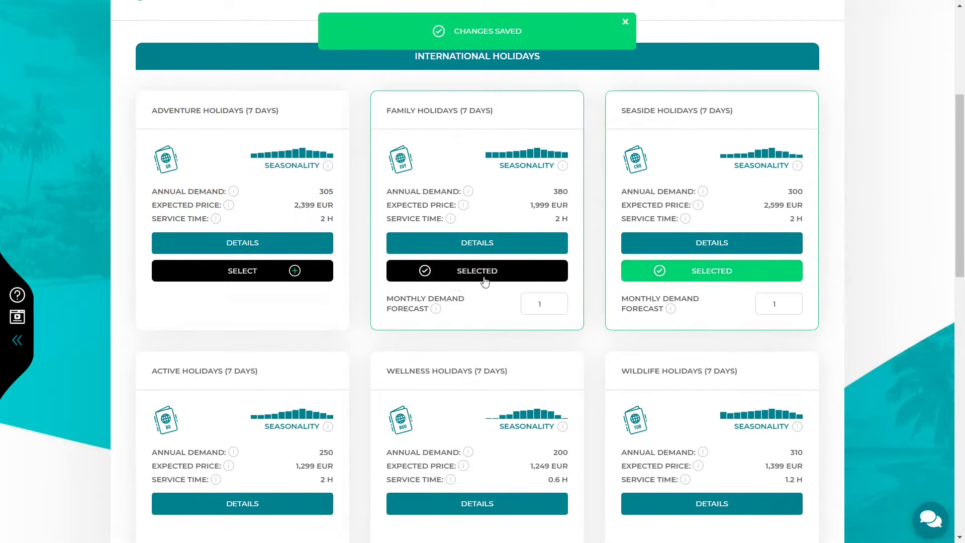
left_click(327, 276)
scroll(356, 323, "down", 1)
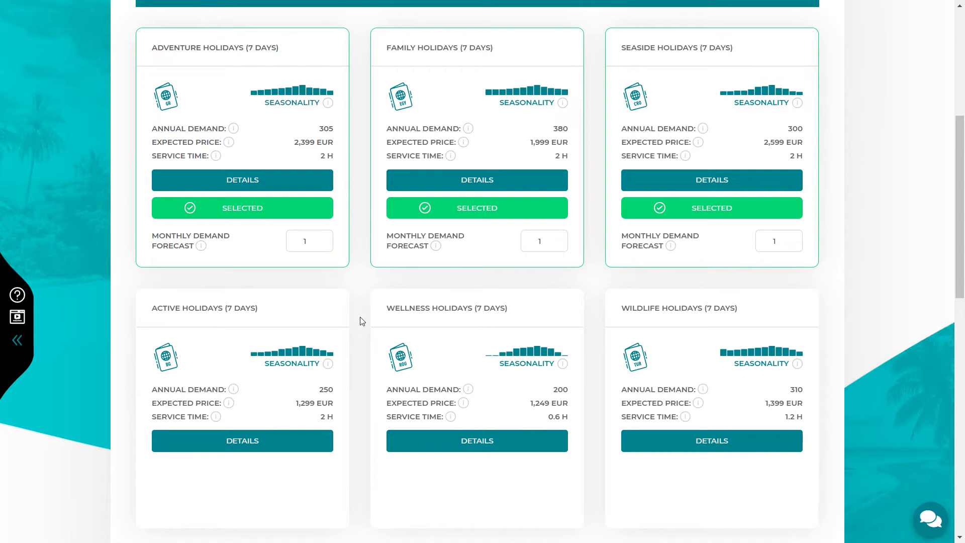
scroll(360, 320, "up", 4)
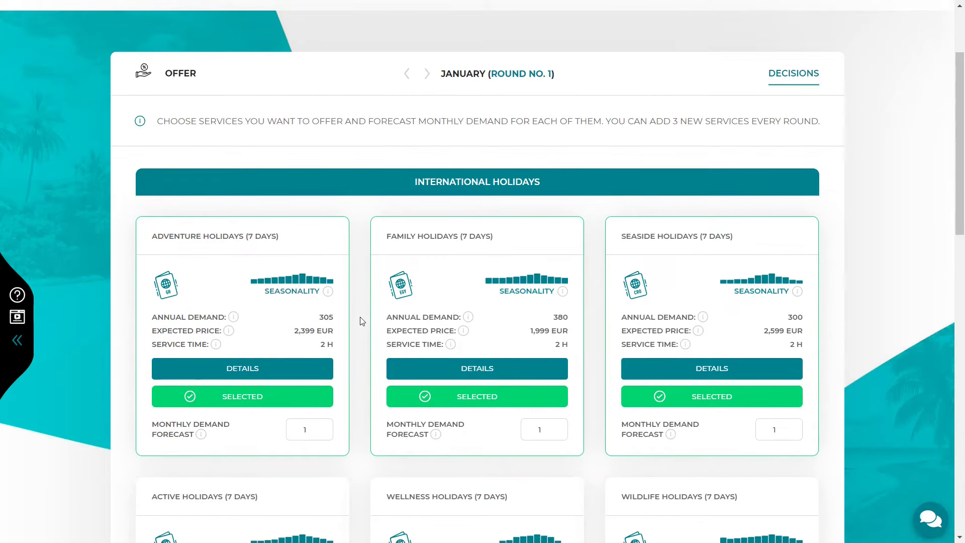
Step: Remove the Adventure Holidays (7 days) and Family Holidays (7 days) services from the offer
scroll(359, 321, "down", 1)
left_click(324, 377)
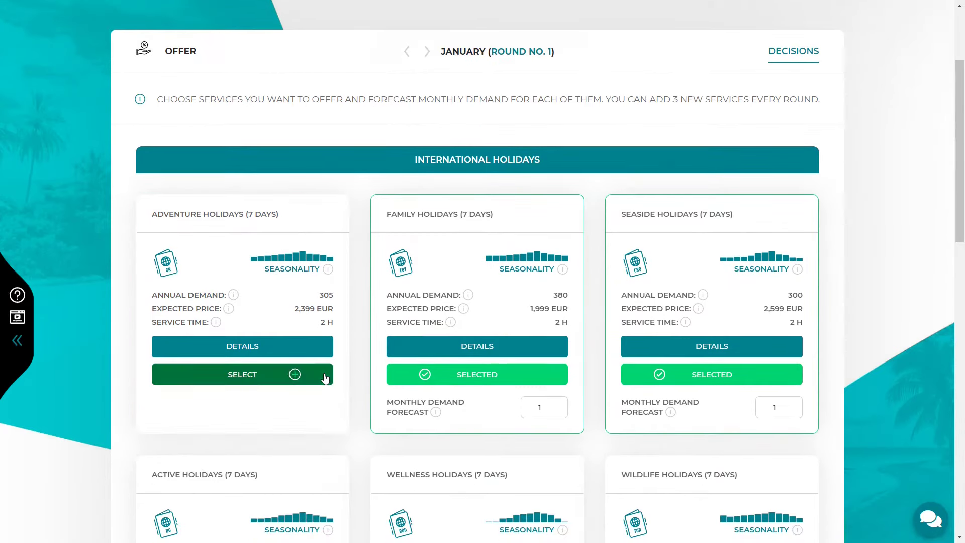
left_click(442, 378)
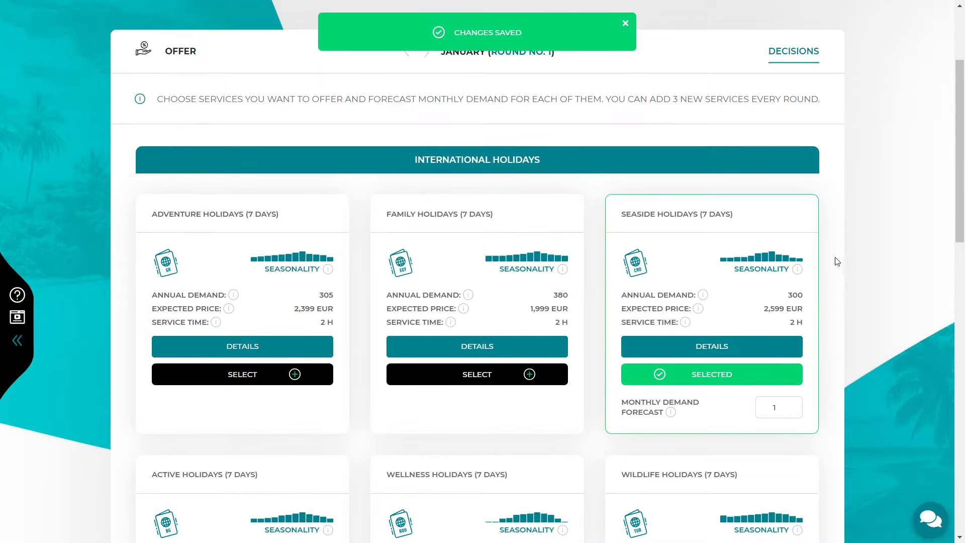
mouse_move(779, 259)
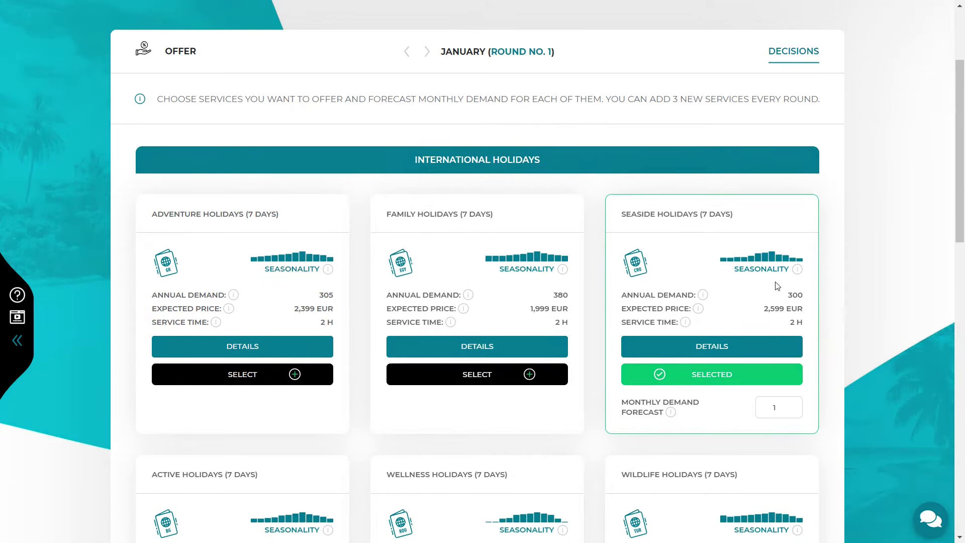
Step: Switch to the Excel workbook and calculate the Seaside Holidays demand forecast for February in D2 as =B2/12*C2
key("alt+Tab")
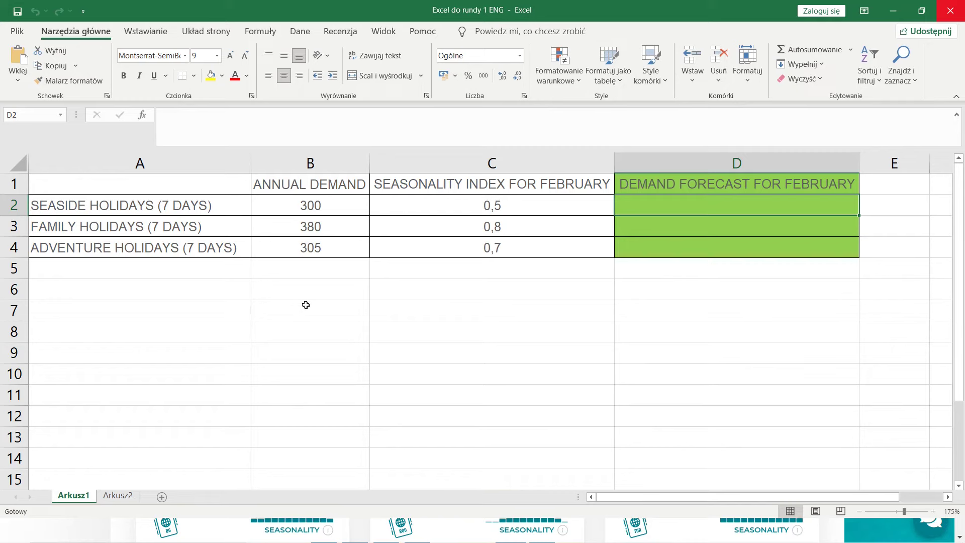
left_click(314, 159)
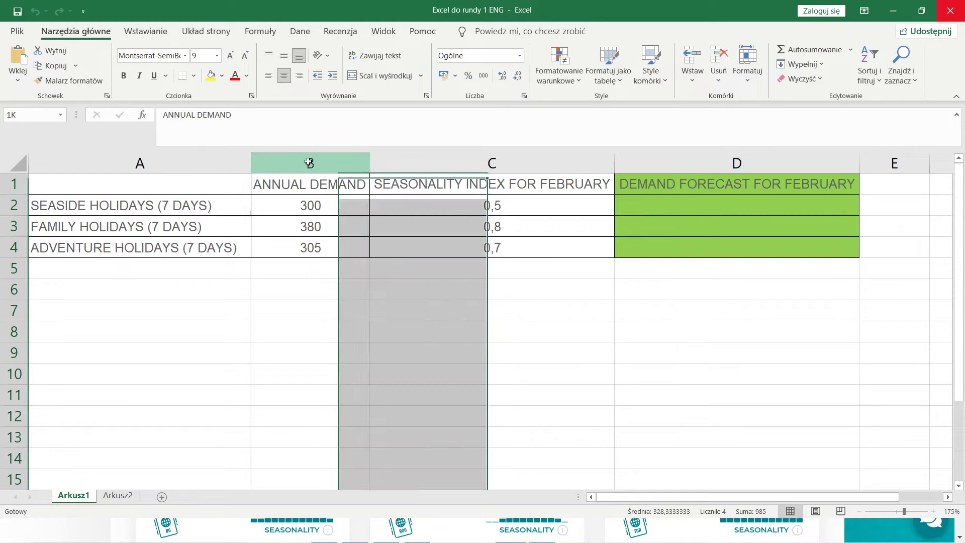
left_click(392, 160)
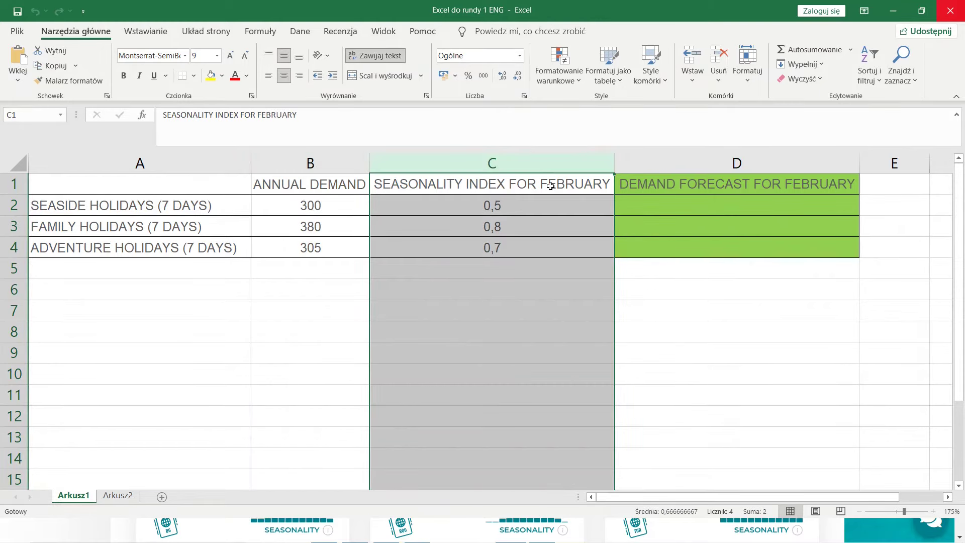
left_click(636, 272)
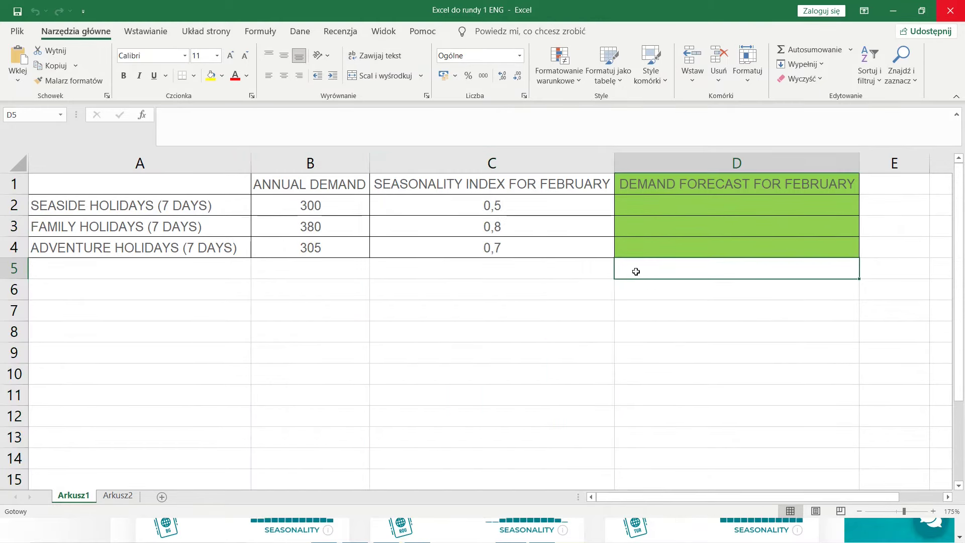
left_click(668, 209)
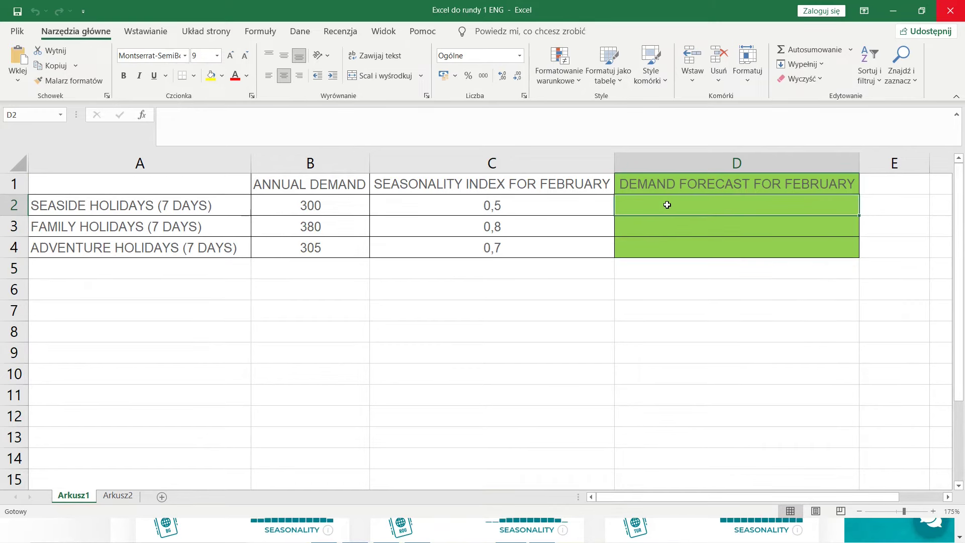
type("=")
left_click(347, 206)
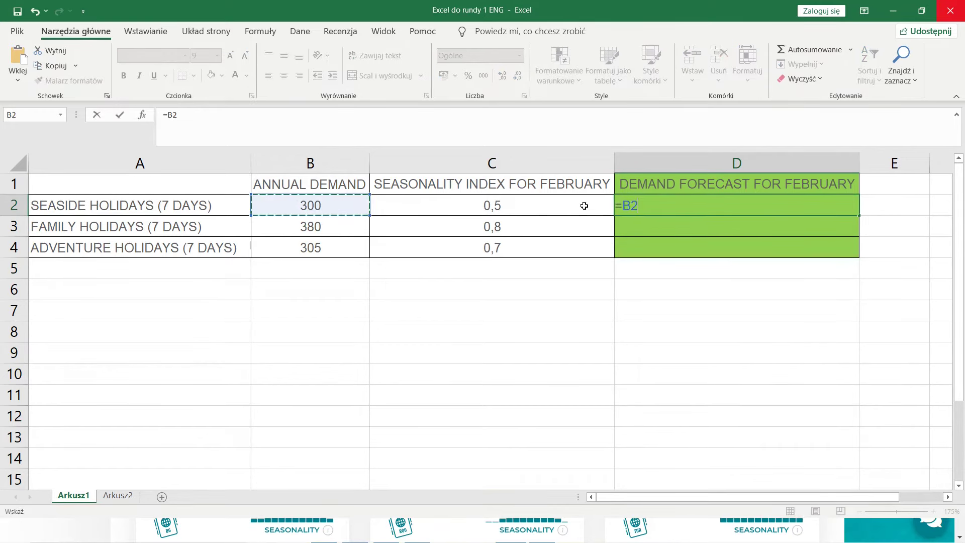
type("/12")
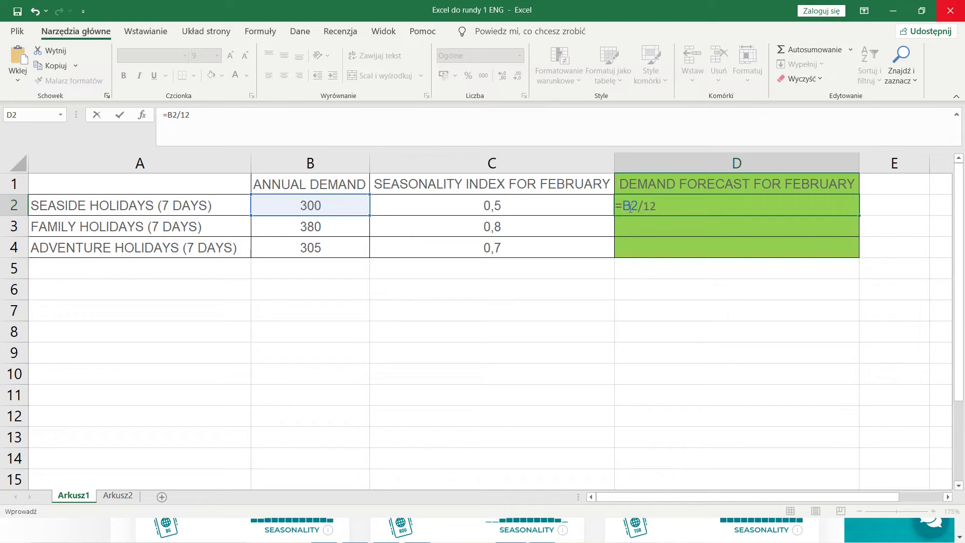
type("*")
left_click(562, 202)
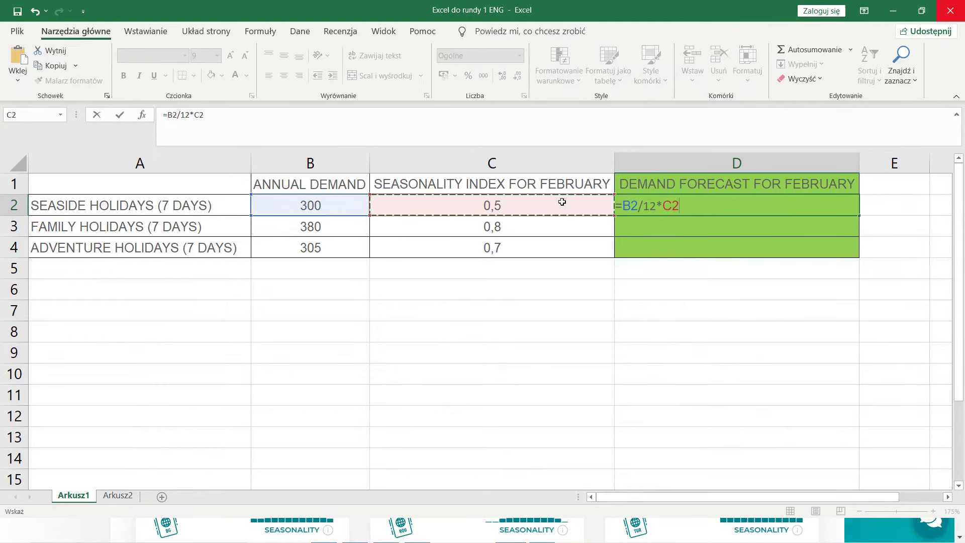
key("Return")
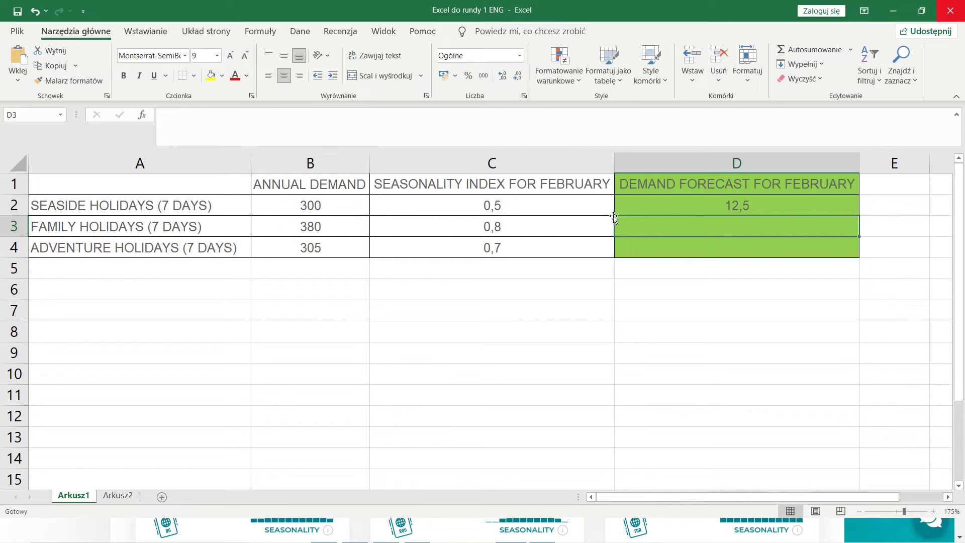
Step: Fill the February demand forecast formula down to the Family Holidays and Adventure Holidays rows
left_click(768, 206)
left_click_drag(857, 215, 853, 258)
left_click(761, 268)
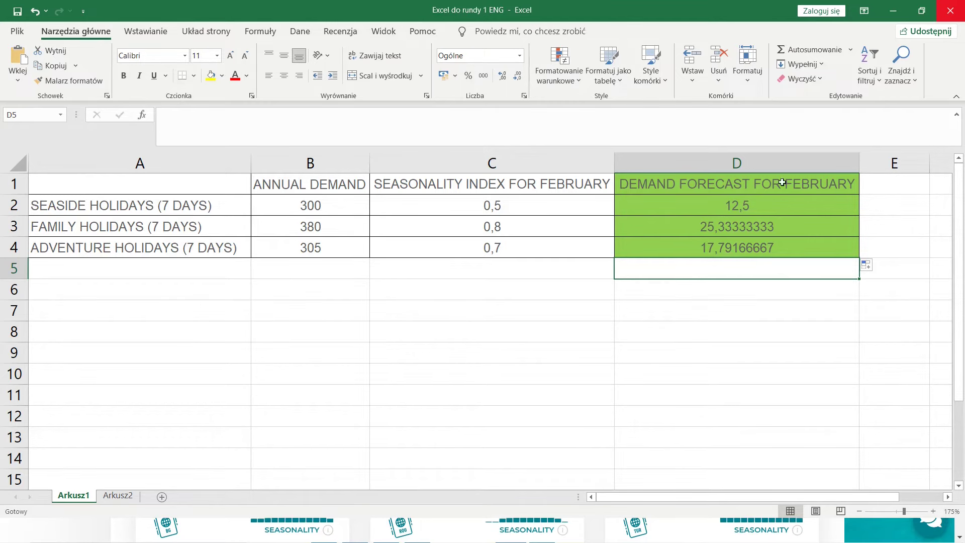
Step: Replace the February demand forecasts with whole numbers: 12 for Seaside, 25 for Family and 17 for Adventure Holidays
left_click(758, 199)
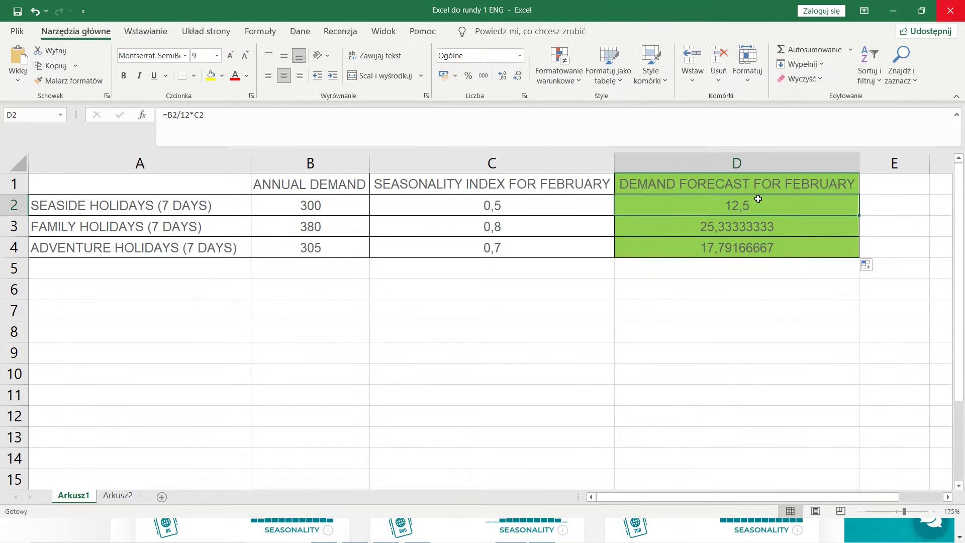
type("12")
left_click(753, 224)
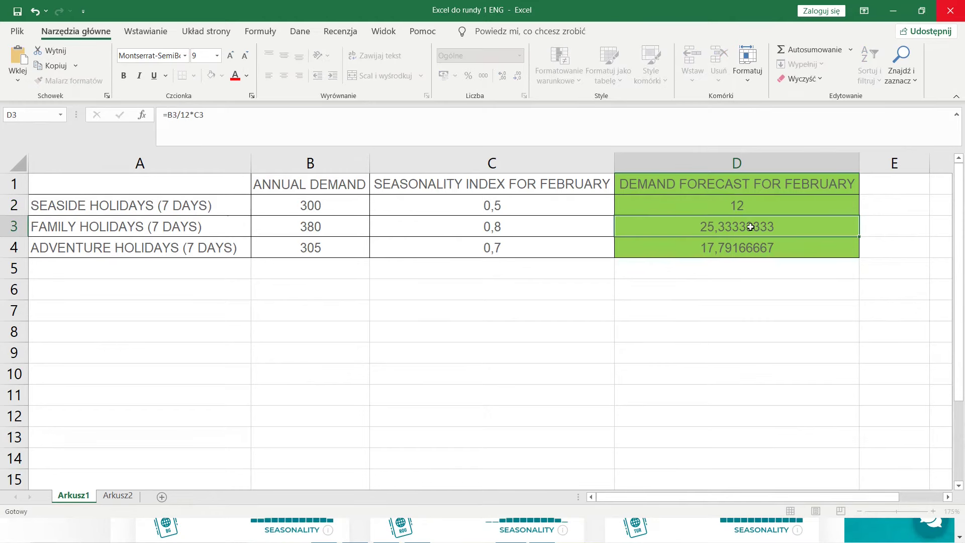
type("25")
key("Return")
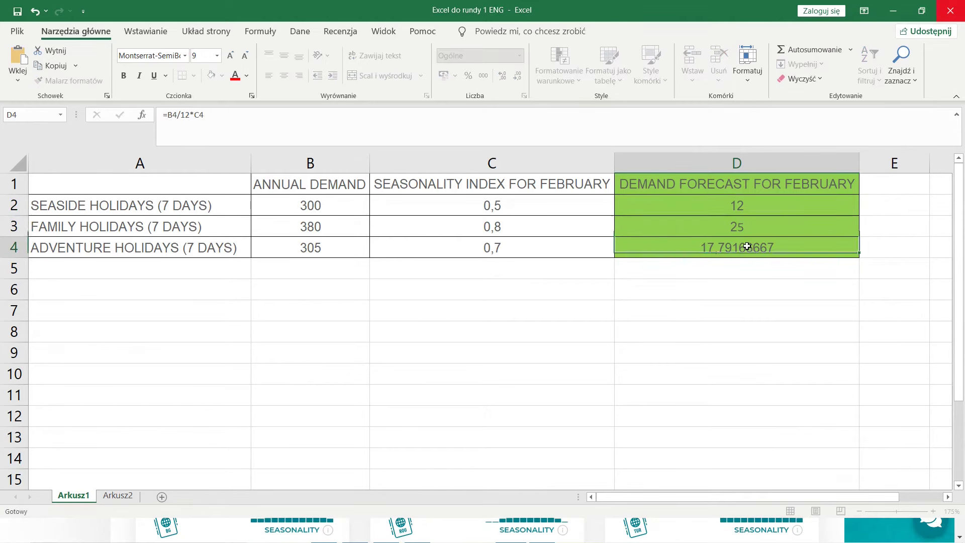
type("17")
left_click(751, 269)
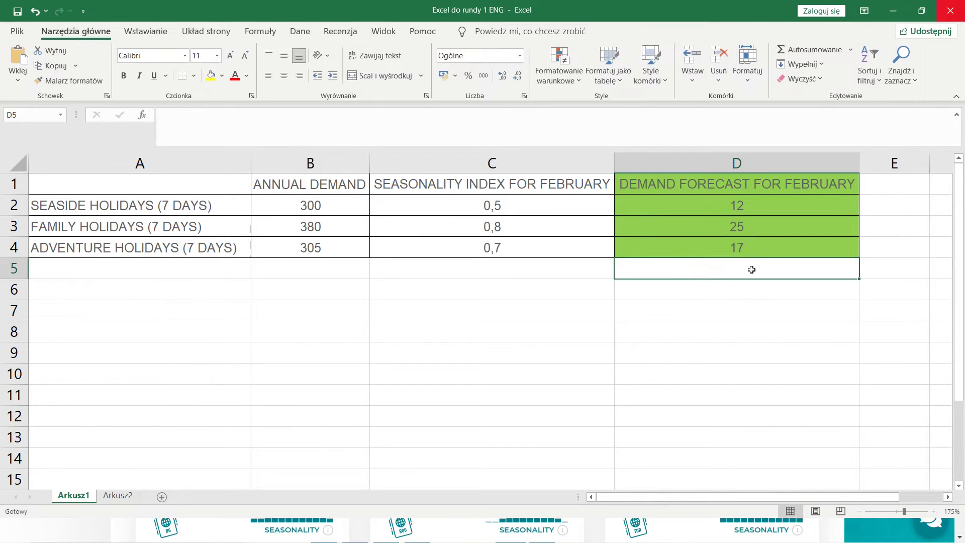
Step: Switch back to the Travel Agency game and set the monthly demand forecasts to 17 for Adventure, 25 for Family and 12 for Seaside Holidays
key("alt+Tab")
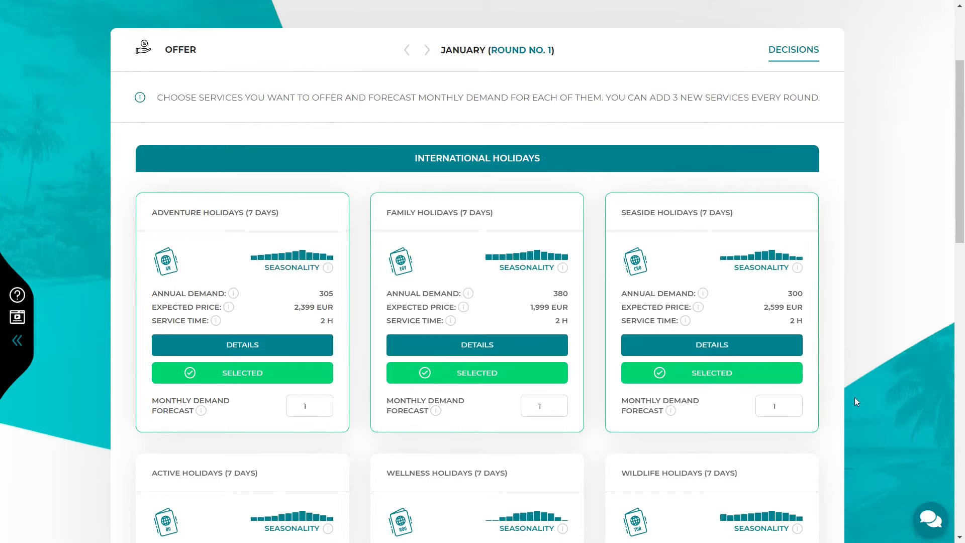
left_click(310, 407)
type("7")
left_click(544, 407)
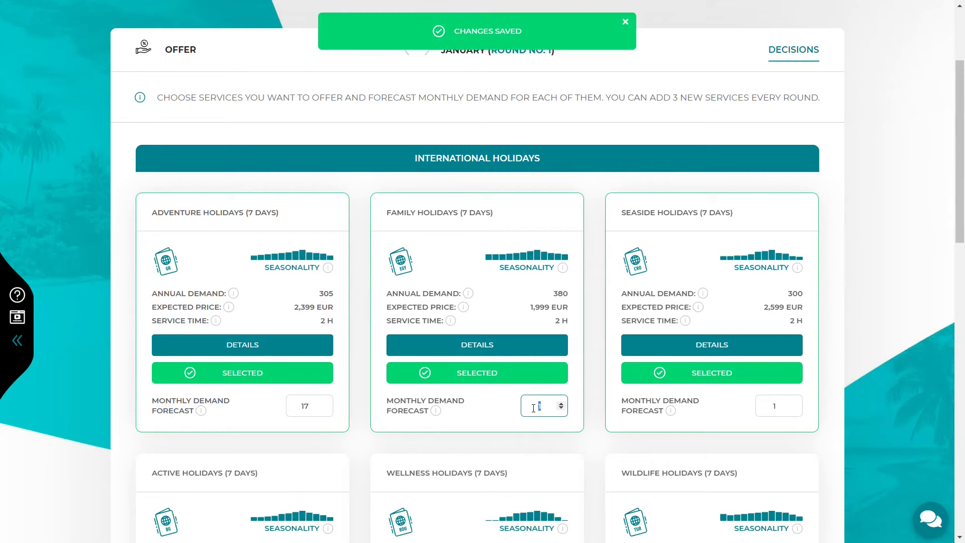
key("BackSpace")
type("25")
left_click(783, 407)
type("2")
left_click(857, 405)
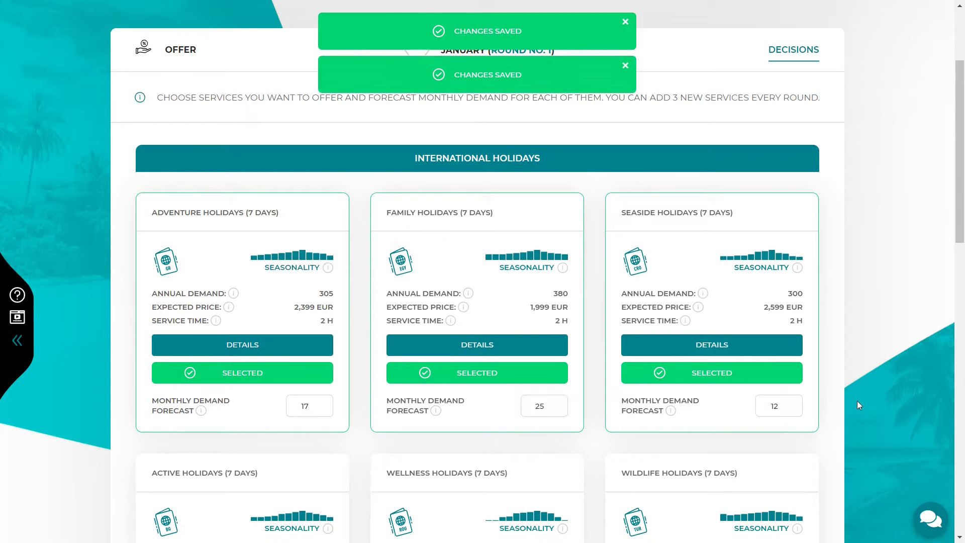
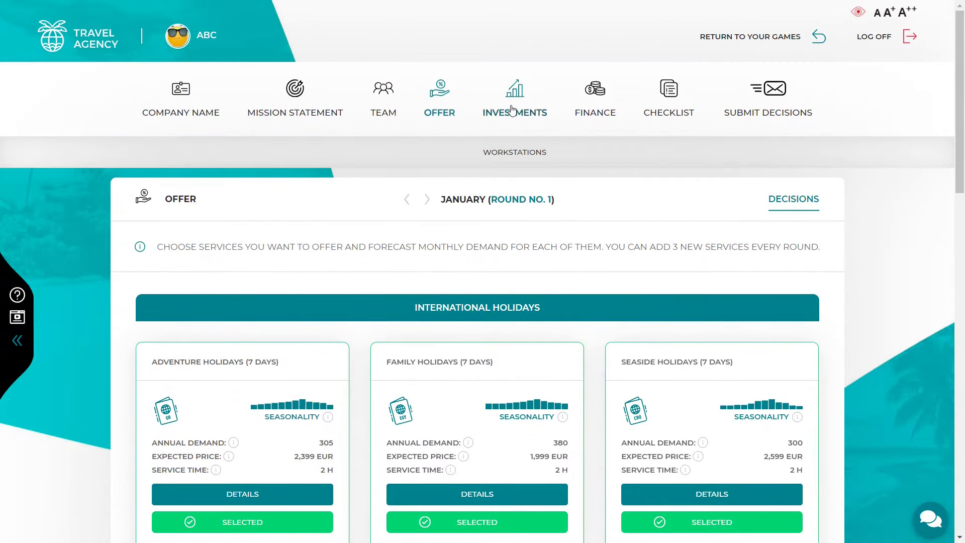
Step: Review the workstation activation costs in the investments, and check the service times of the selected holidays in the offer
left_click(513, 159)
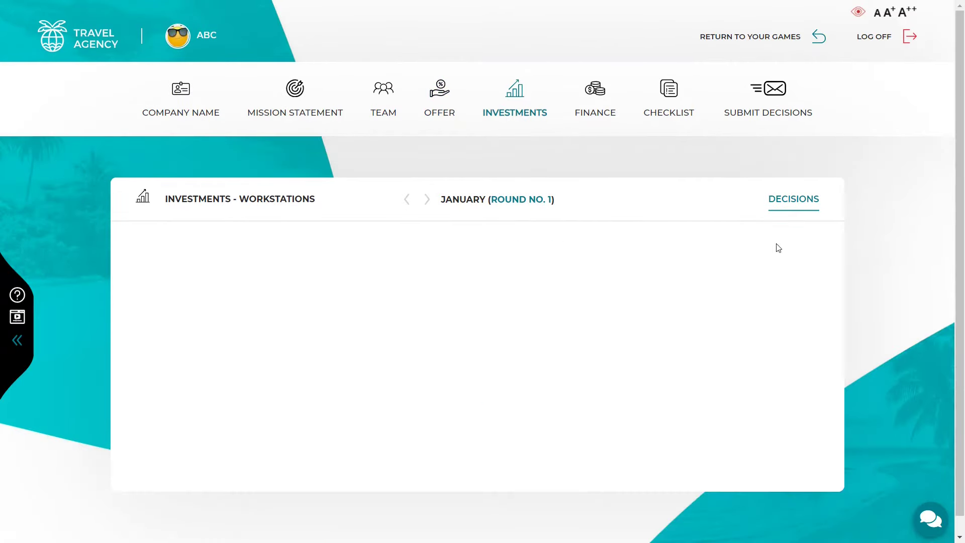
scroll(872, 292, "down", 3)
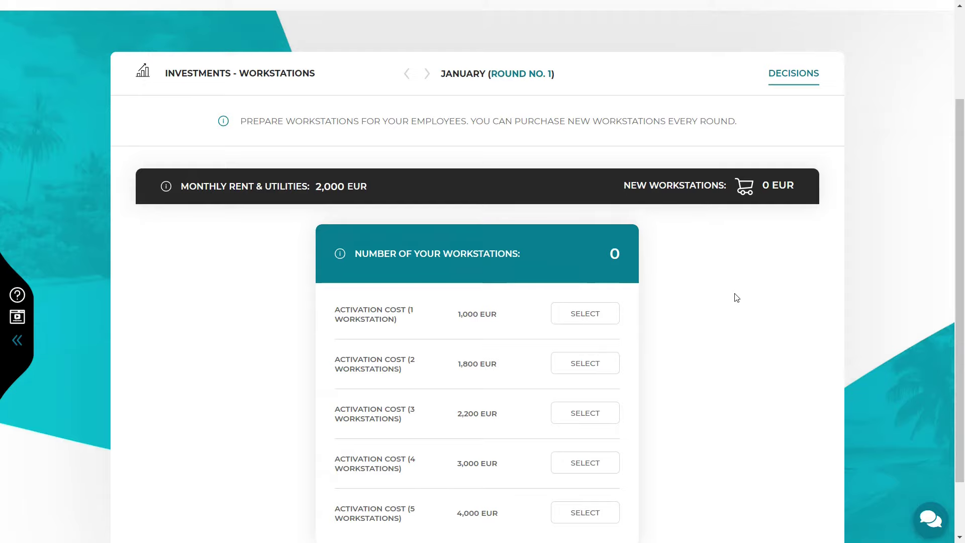
scroll(736, 298, "up", 2)
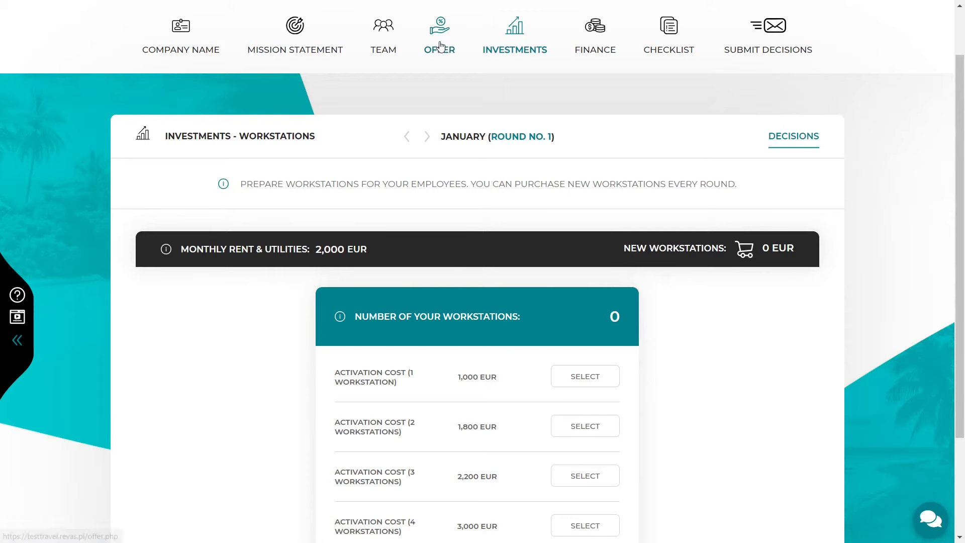
left_click(449, 21)
scroll(858, 316, "down", 3)
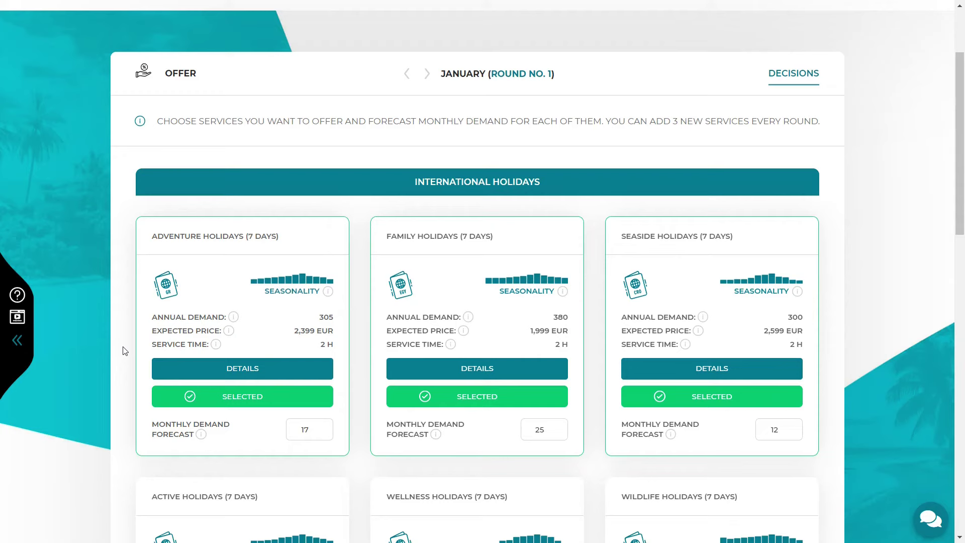
Step: Switch to the Excel sheet Arkusz2 and calculate the service time needed for all customers in D2:D4, using =B2*C2 filled down
key("alt+Tab")
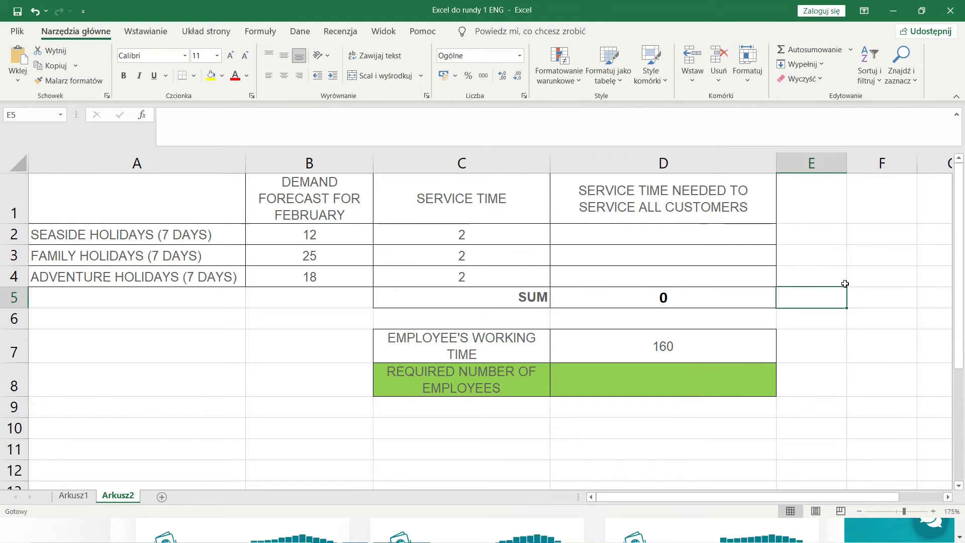
left_click(605, 232)
type("=")
left_click(340, 239)
type("*")
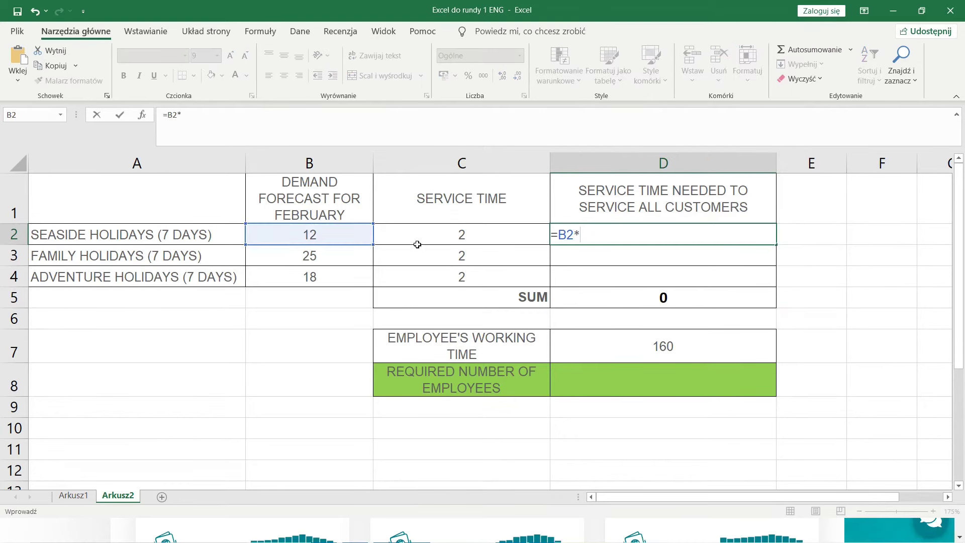
left_click(441, 234)
key("Return")
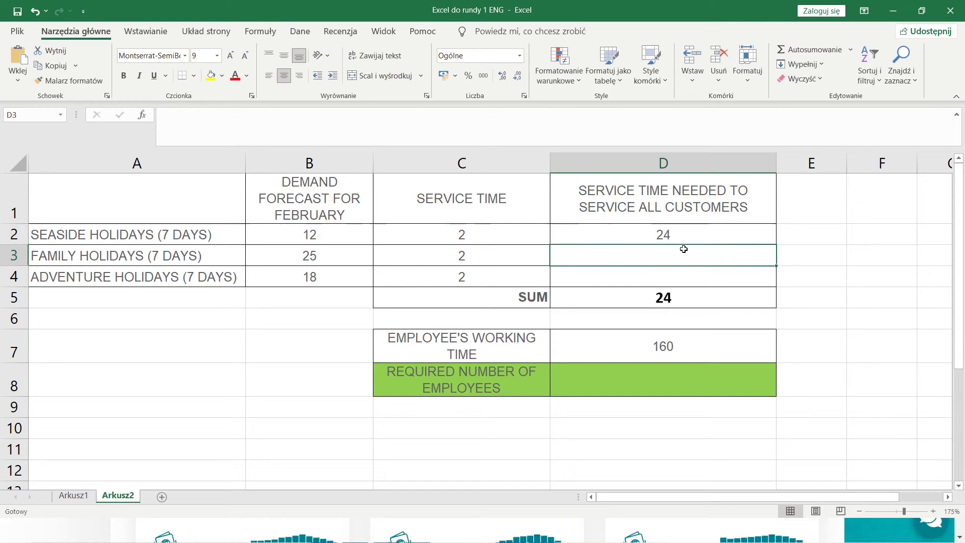
left_click(749, 234)
left_click_drag(775, 244, 773, 280)
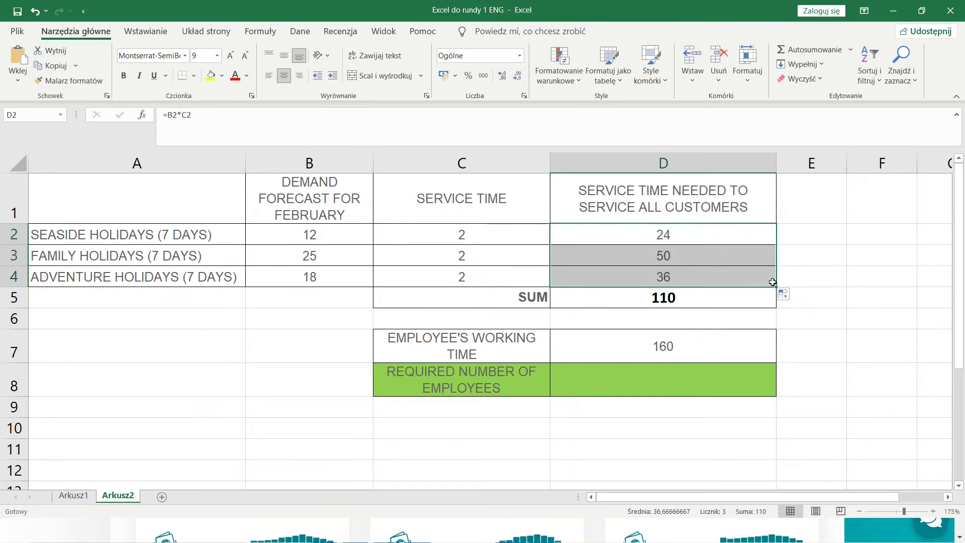
Step: Calculate the required number of employees in D8 by dividing the summed service time by the employee's working time (=D5/D7)
left_click(692, 378)
type("=")
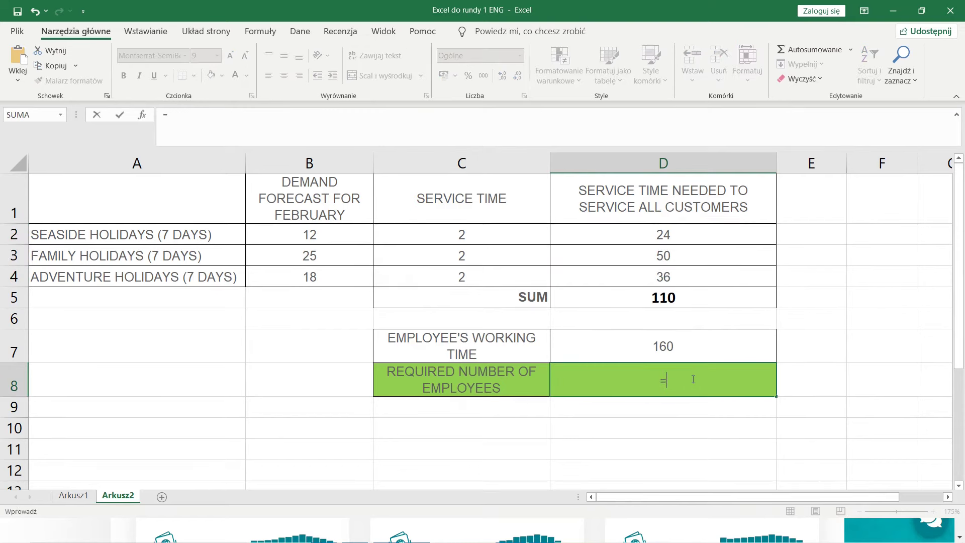
left_click(686, 299)
type("/")
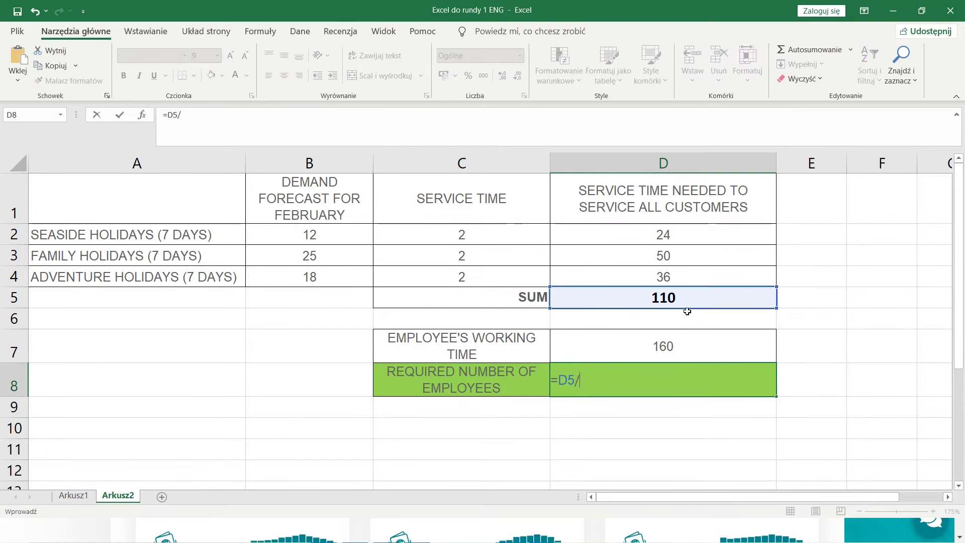
left_click(683, 347)
key("Return")
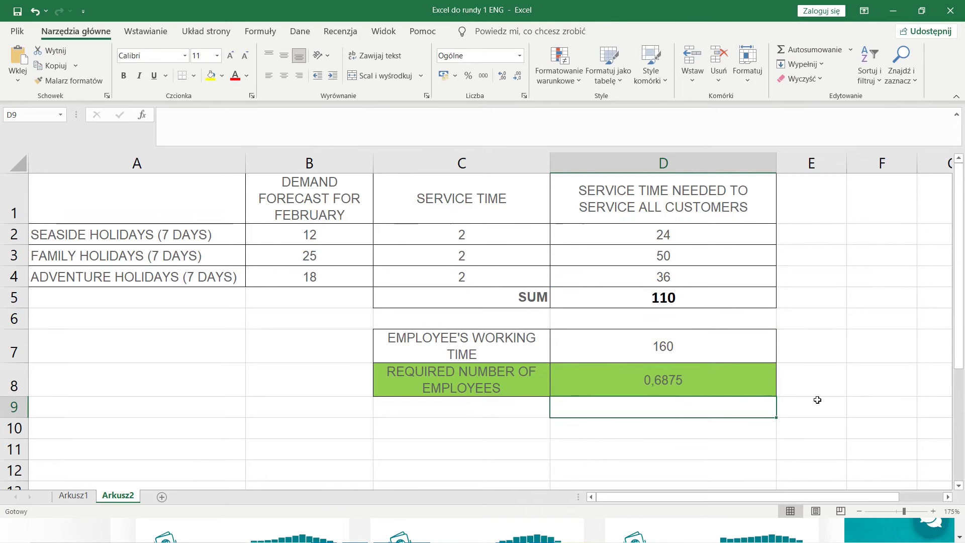
left_click(817, 381)
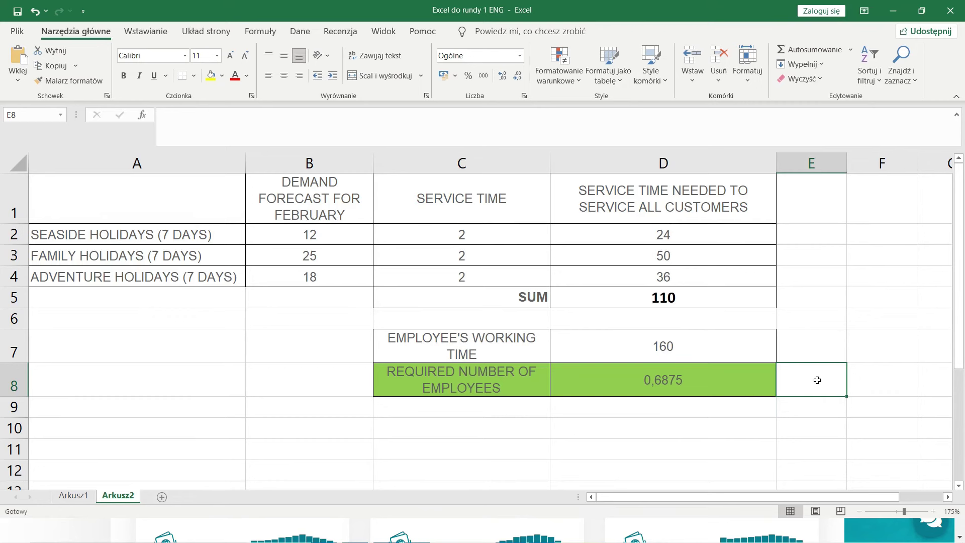
Step: Switch back to the Travel Agency game and select the activation of 1 workstation for 1,000 EUR in the investments
left_click(893, 10)
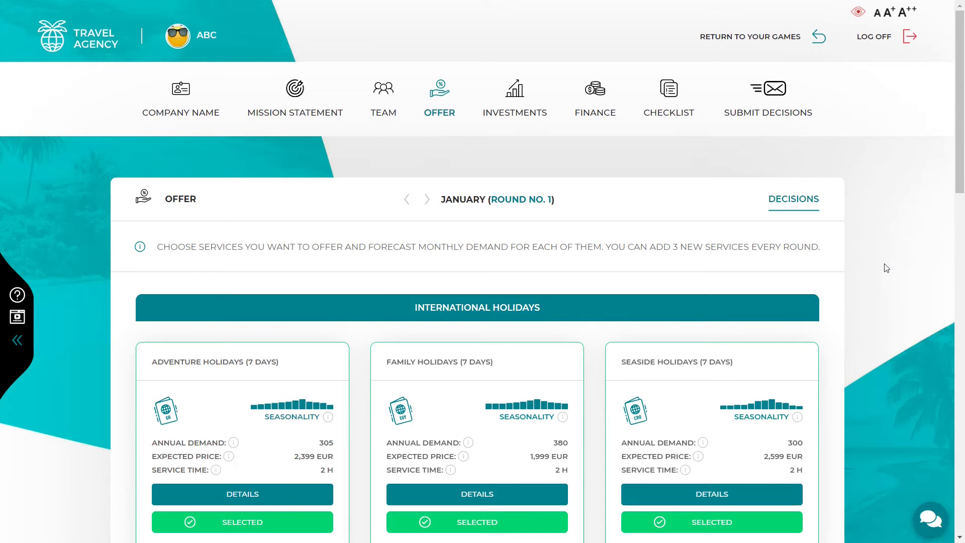
left_click(507, 147)
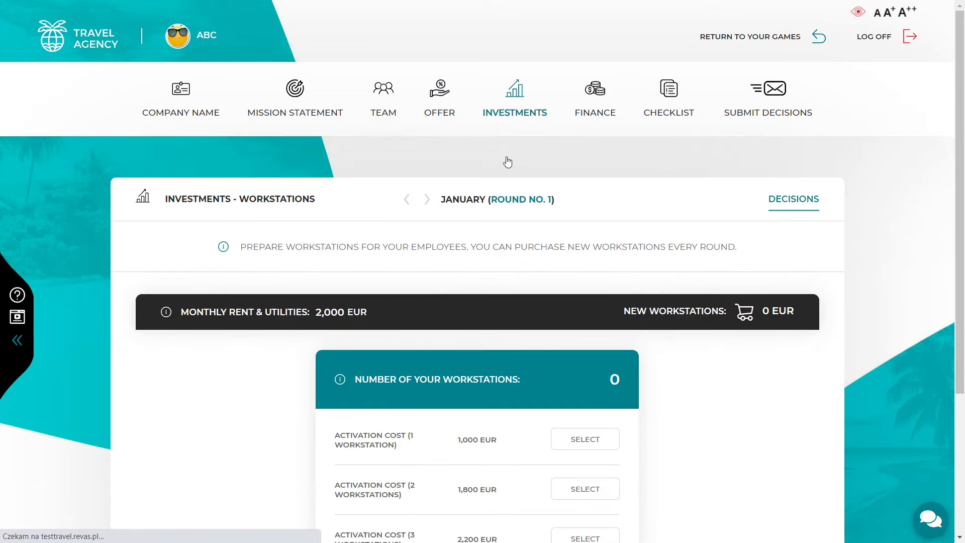
scroll(693, 399, "down", 1)
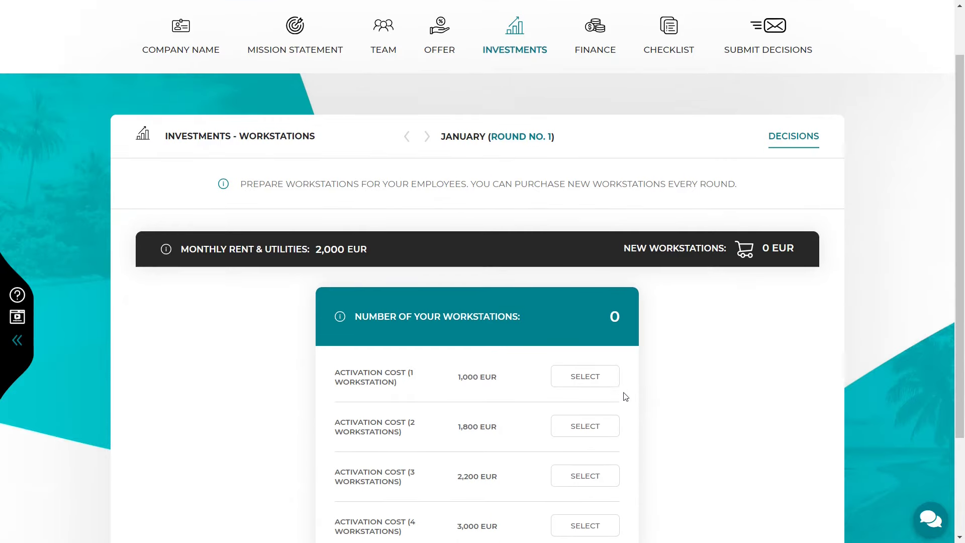
left_click(584, 384)
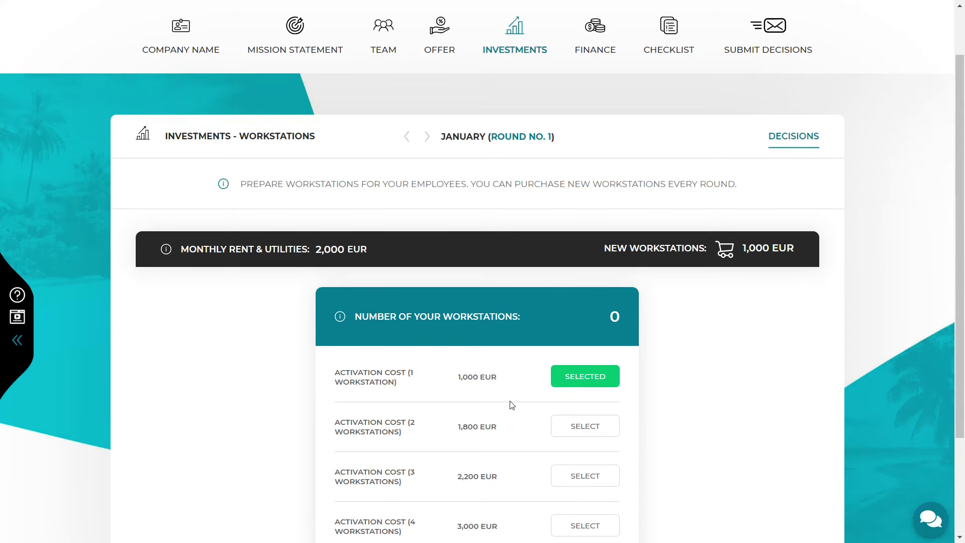
Step: Compare the banks in the finance decisions and select Beauty Bank for the corporate account
scroll(511, 405, "up", 2)
mouse_move(594, 108)
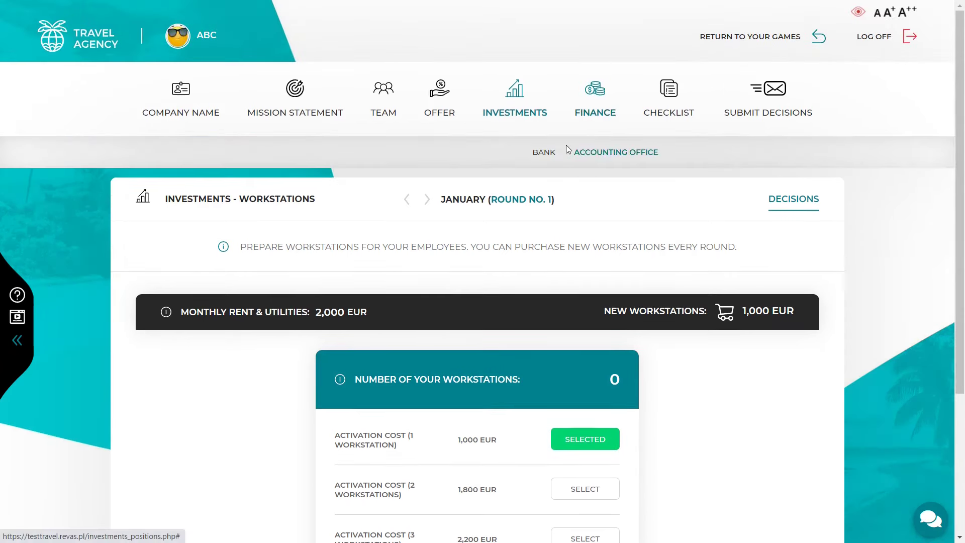
left_click(549, 152)
scroll(593, 246, "down", 2)
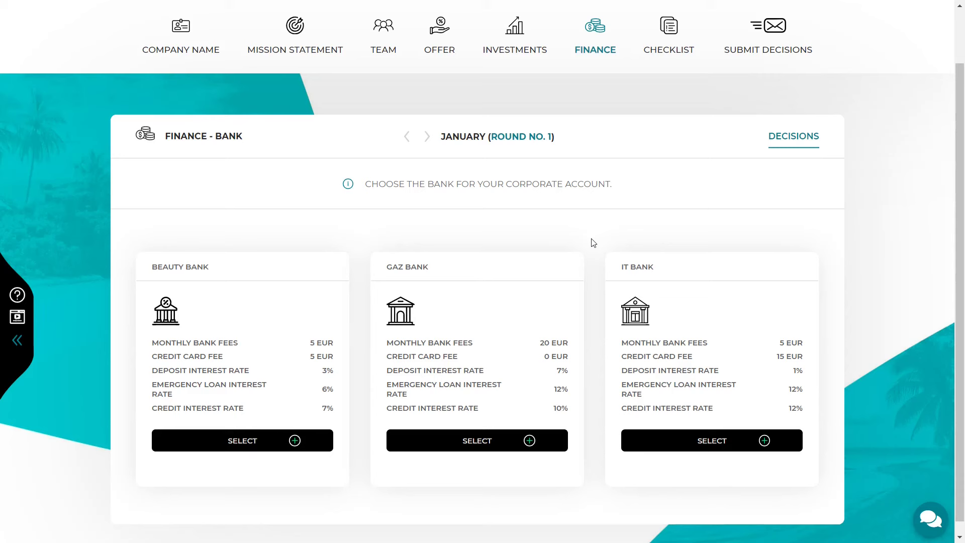
left_click(266, 452)
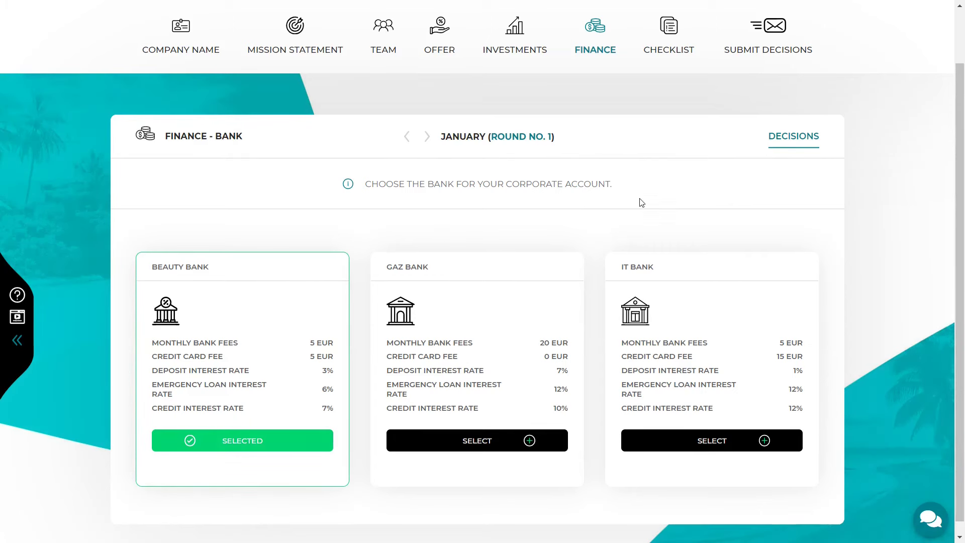
Step: Read the accounting rules and select Quickbooks as the accounting office that keeps the company's books
left_click(603, 94)
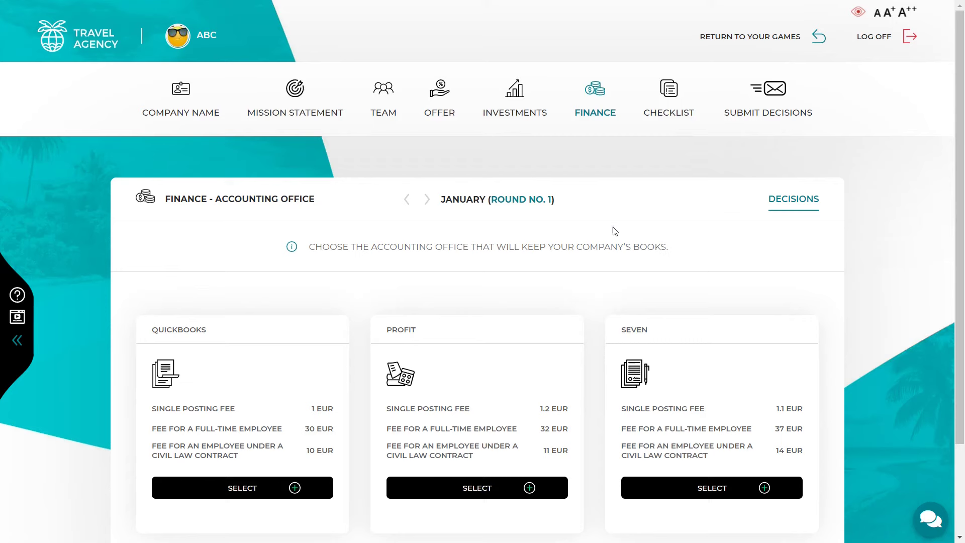
scroll(600, 242, "down", 1)
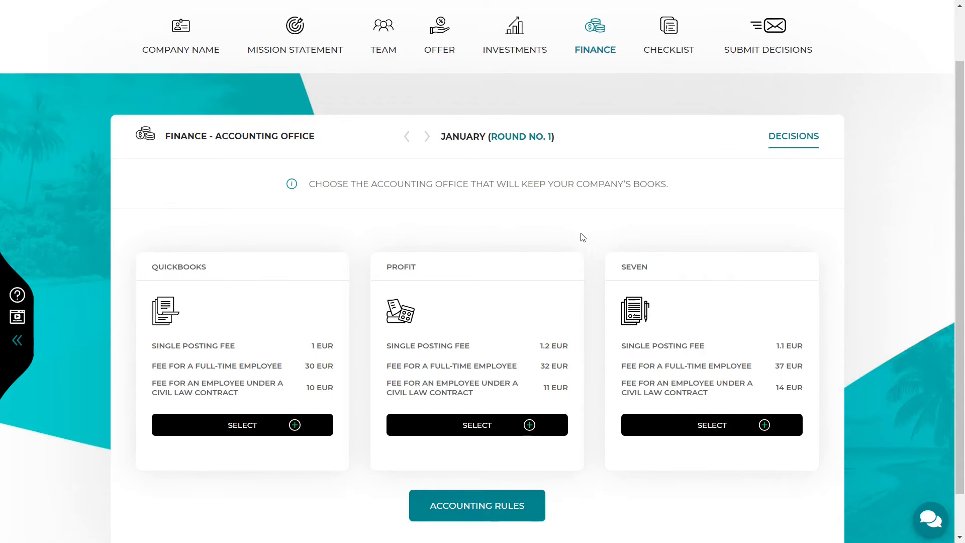
left_click(530, 506)
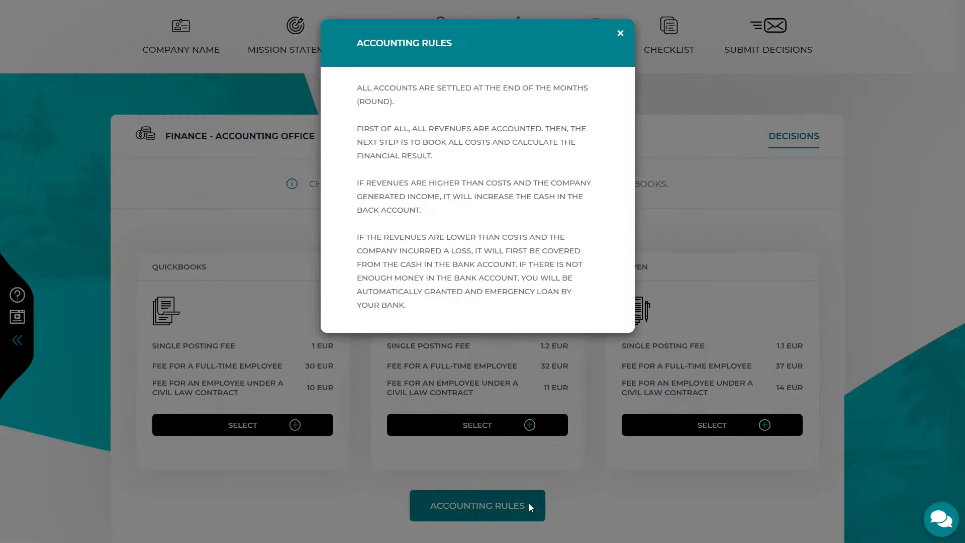
left_click(620, 33)
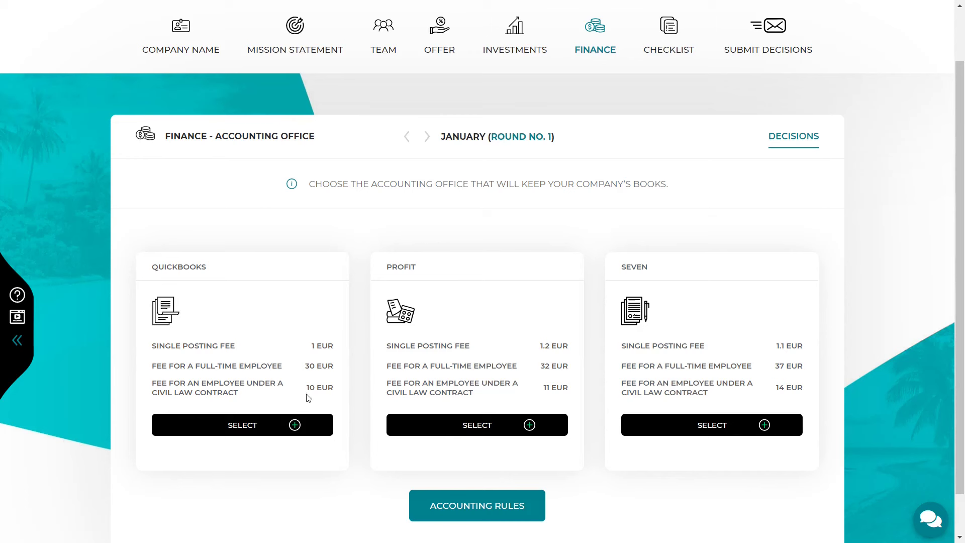
left_click(295, 421)
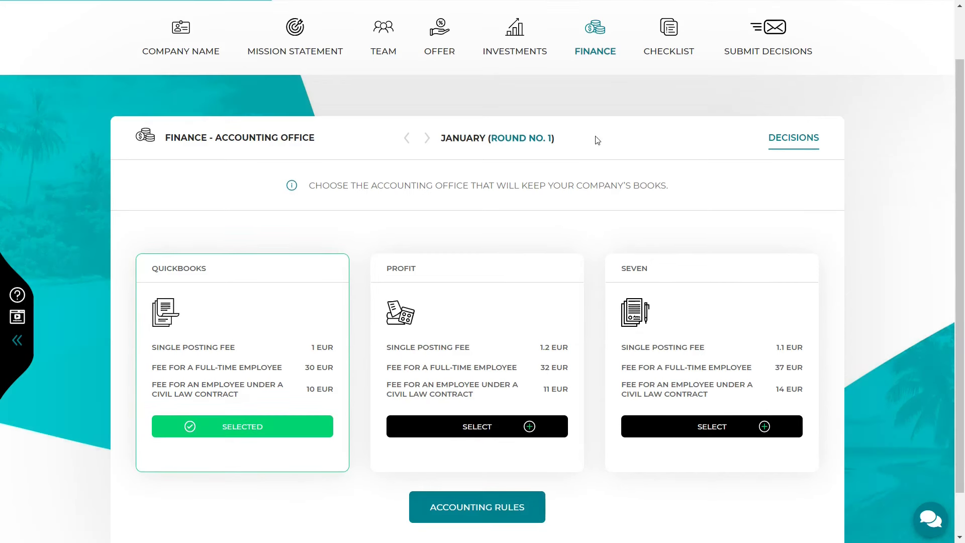
Step: Check the decisions in the checklist and correct the workstation mistake by selecting the 1-workstation activation for 1,000 EUR
left_click(655, 51)
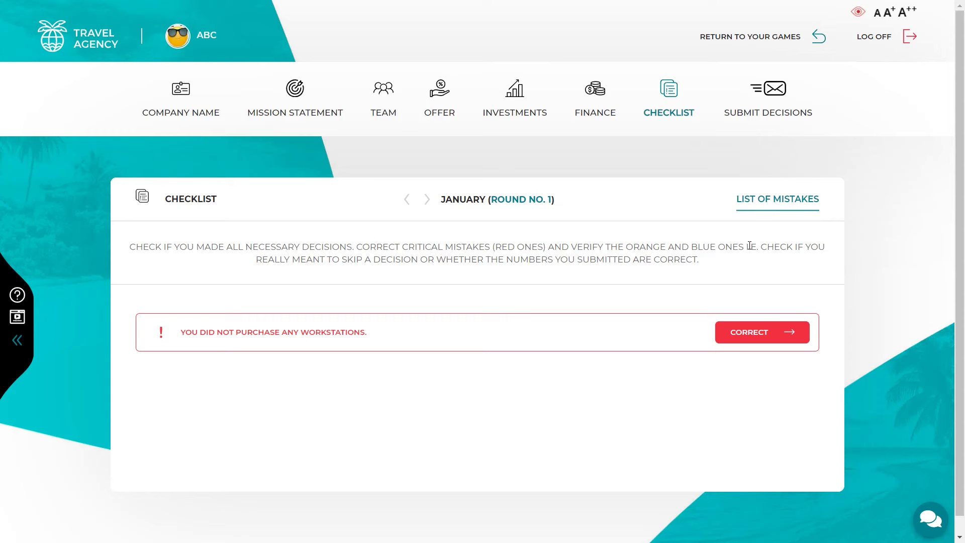
left_click(775, 336)
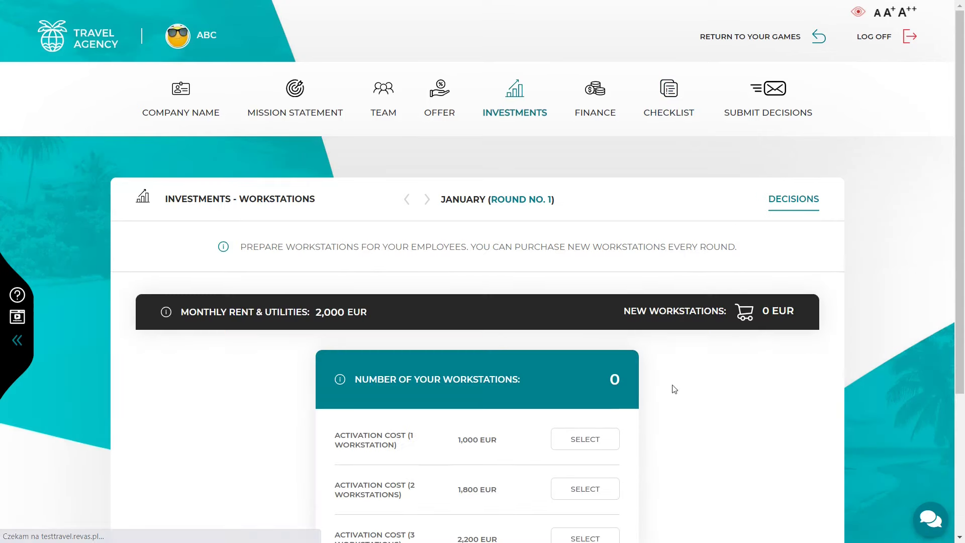
scroll(648, 392, "down", 1)
left_click(616, 383)
scroll(615, 385, "up", 1)
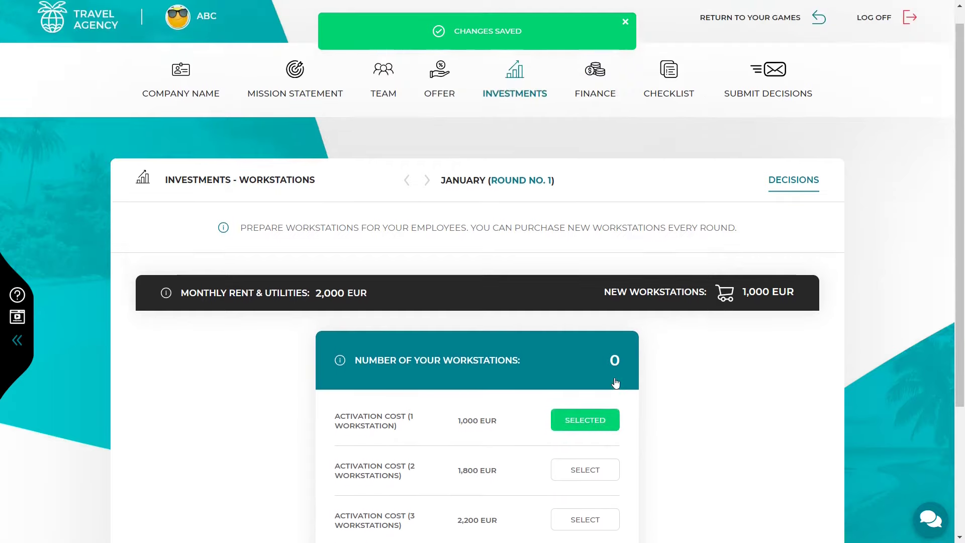
Step: Recheck the checklist for mistakes and submit the round 1 decisions, confirming the submission
left_click(651, 115)
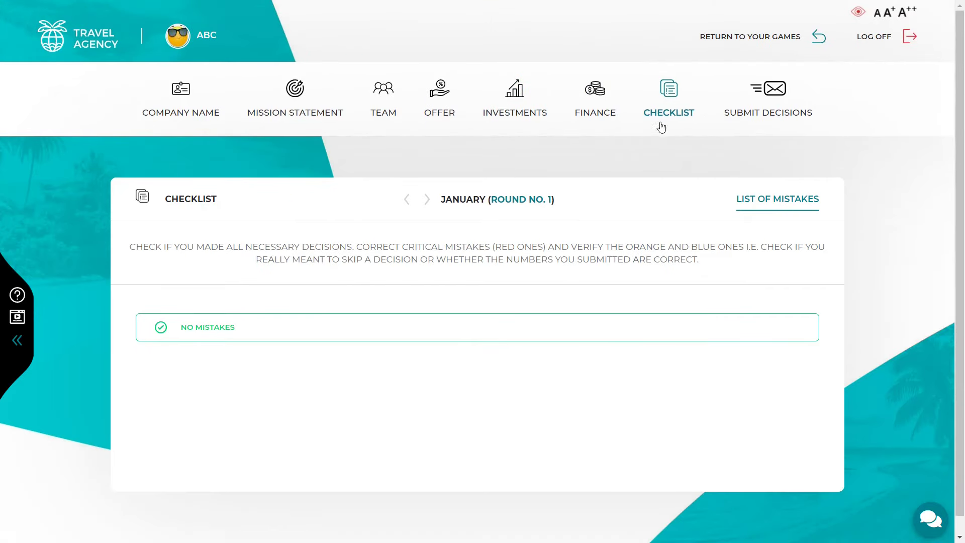
left_click(747, 112)
left_click(449, 203)
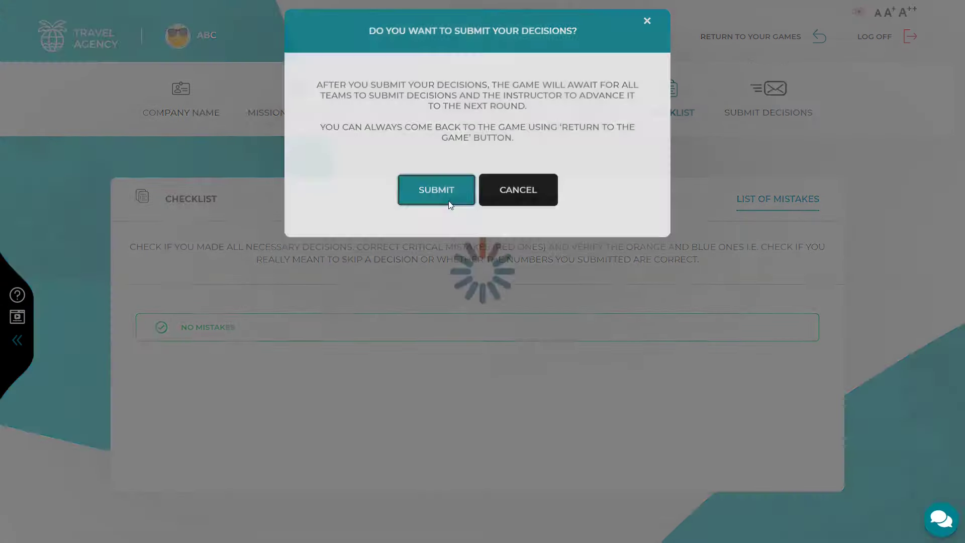